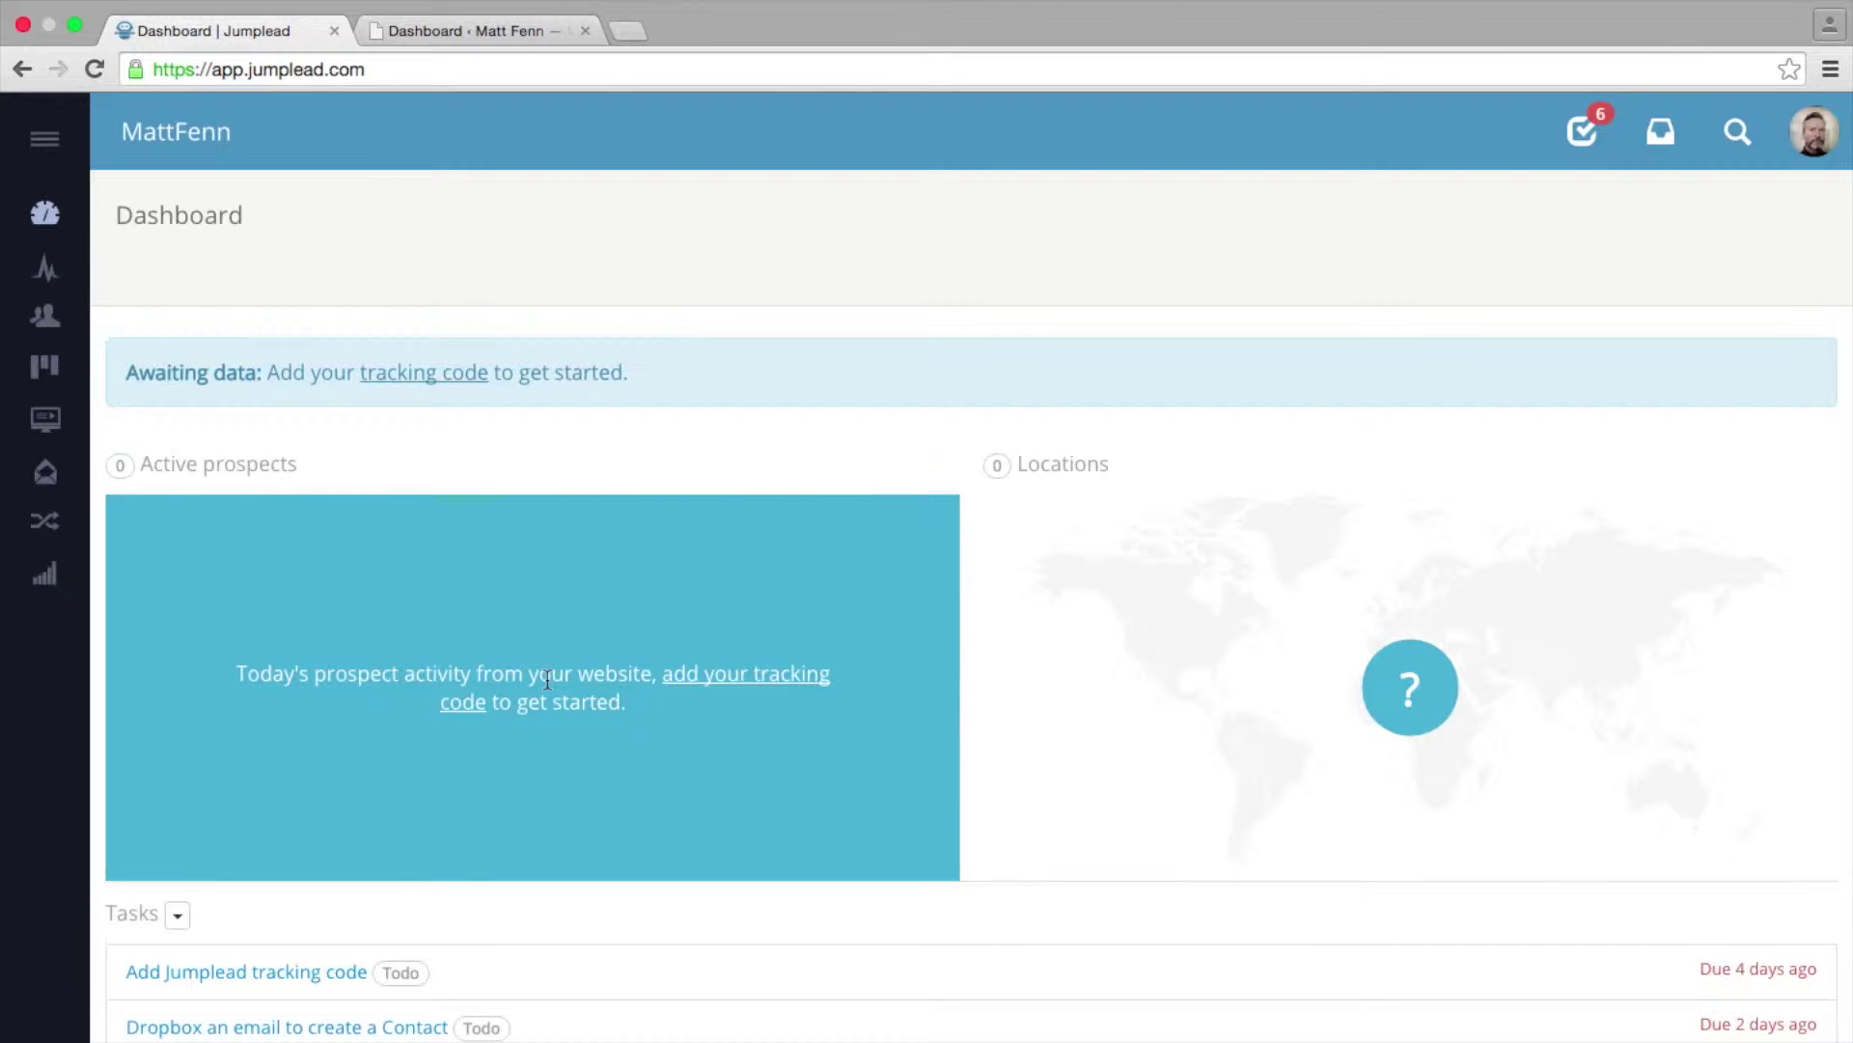
Copy the Tracker ID value from Jumplead's tracking code settings to the clipboard
click(432, 383)
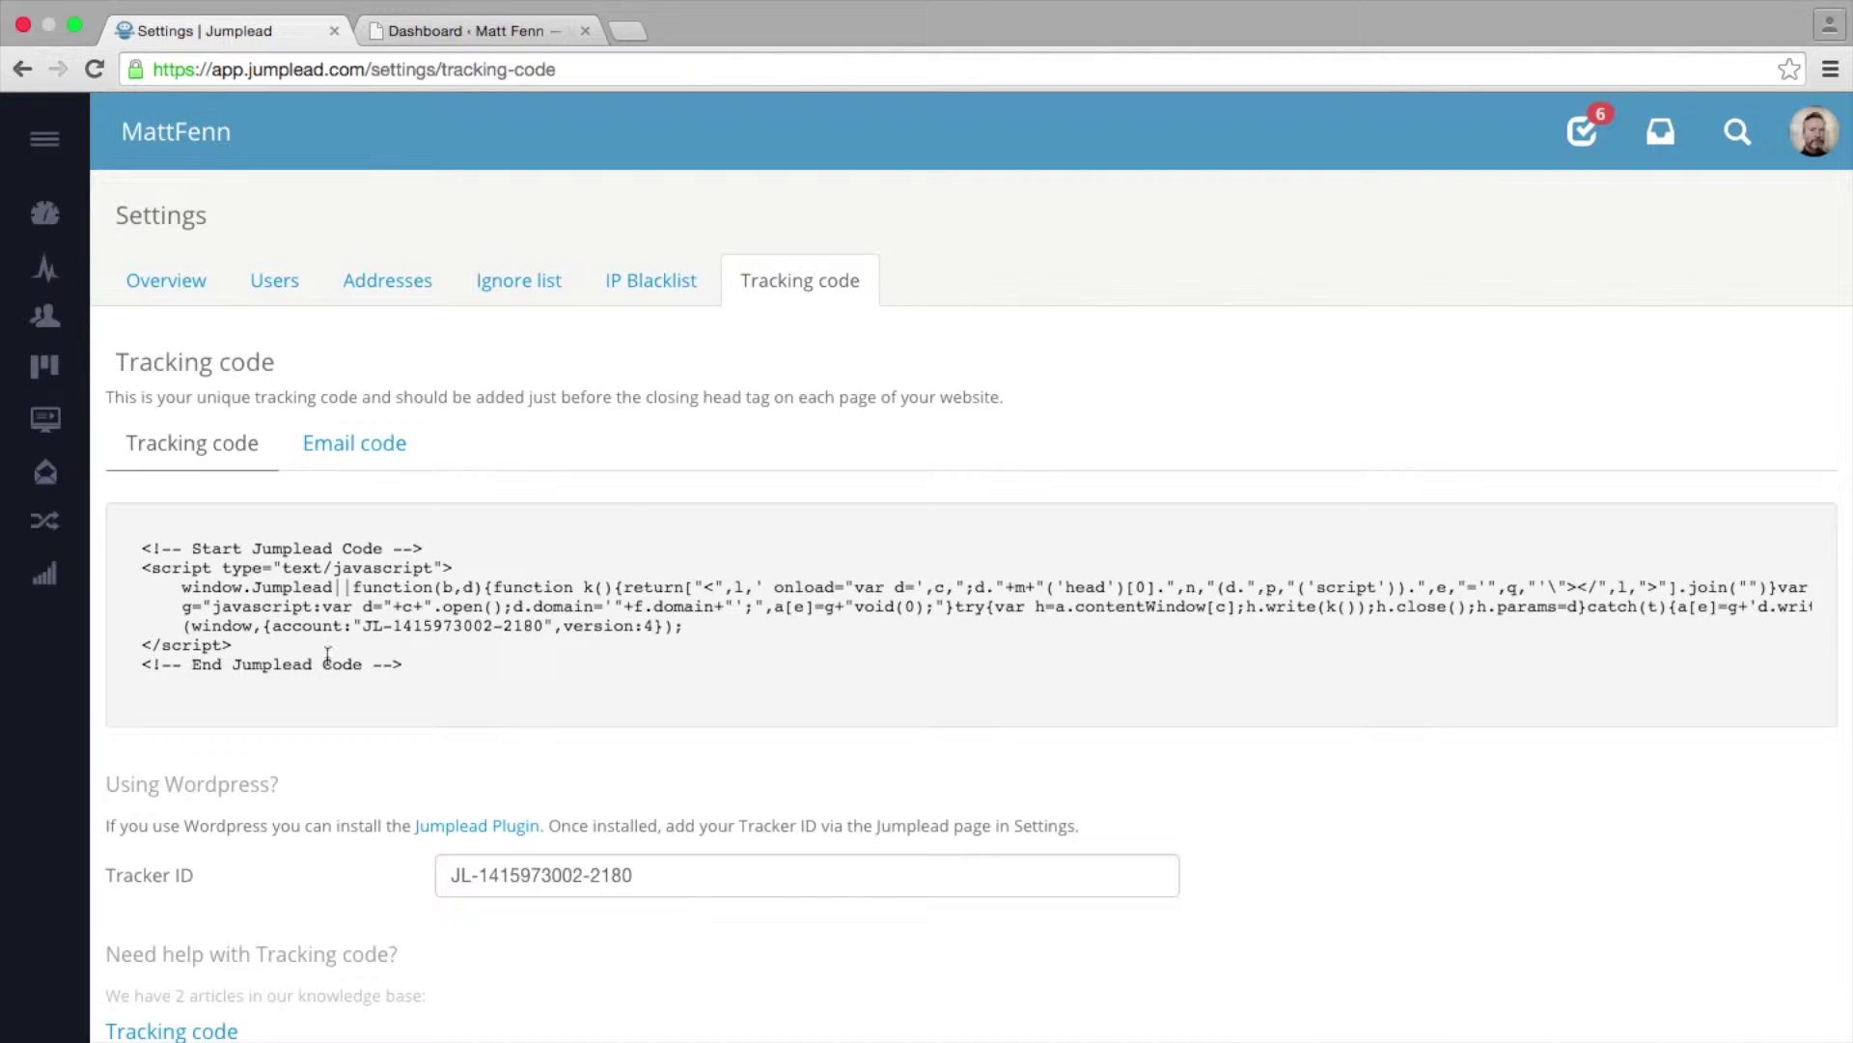
drag(139, 542, 420, 677)
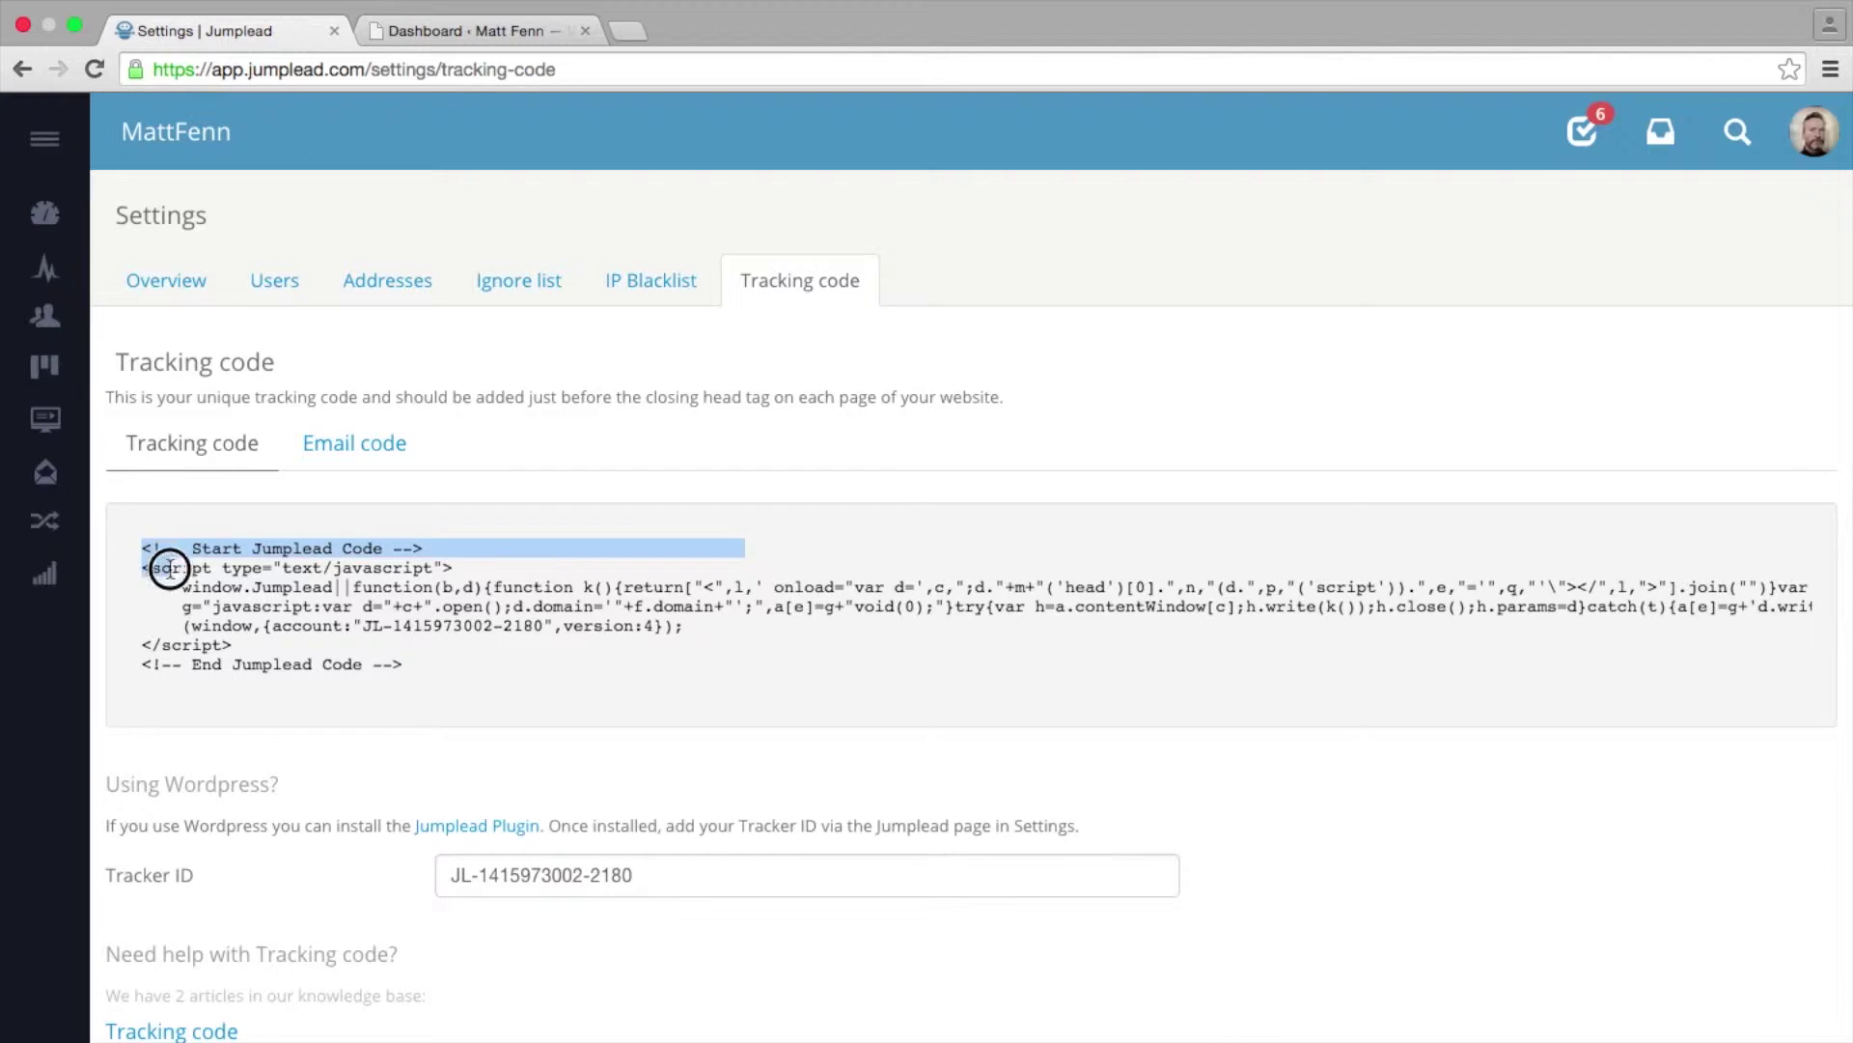
click(457, 671)
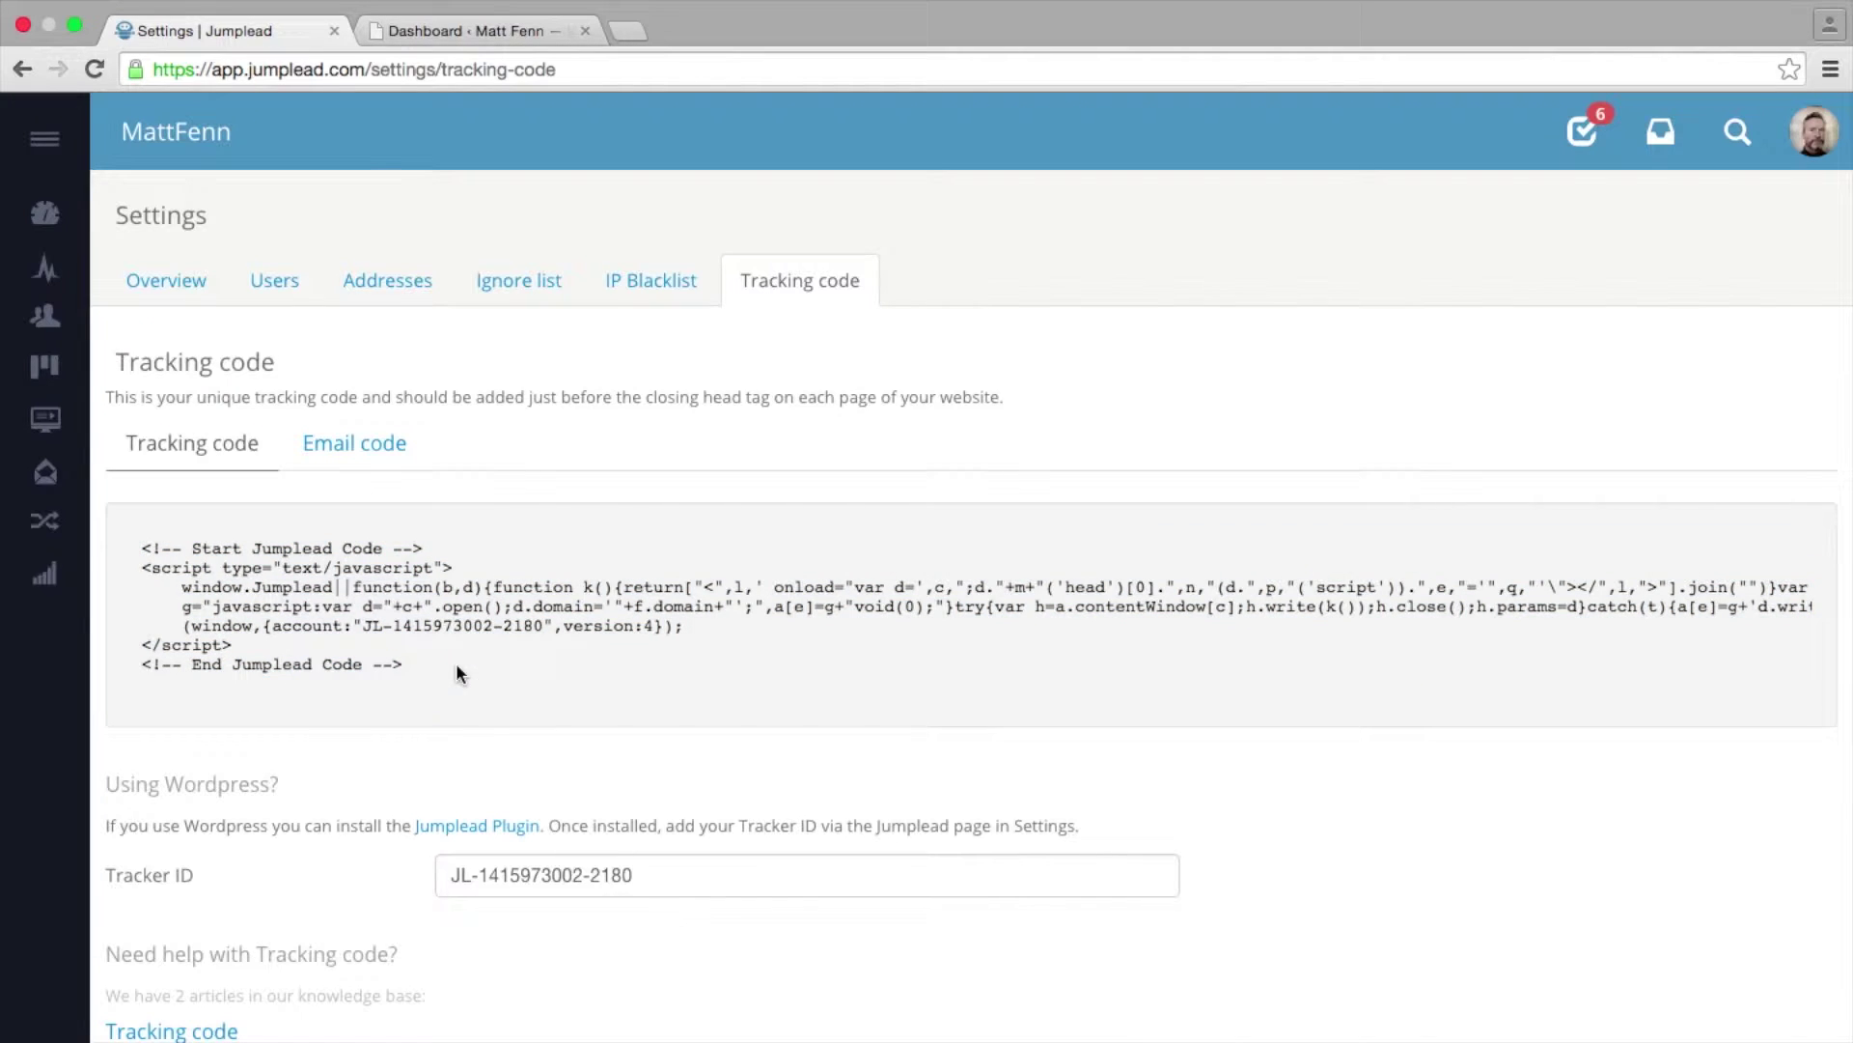
drag(636, 875, 452, 876)
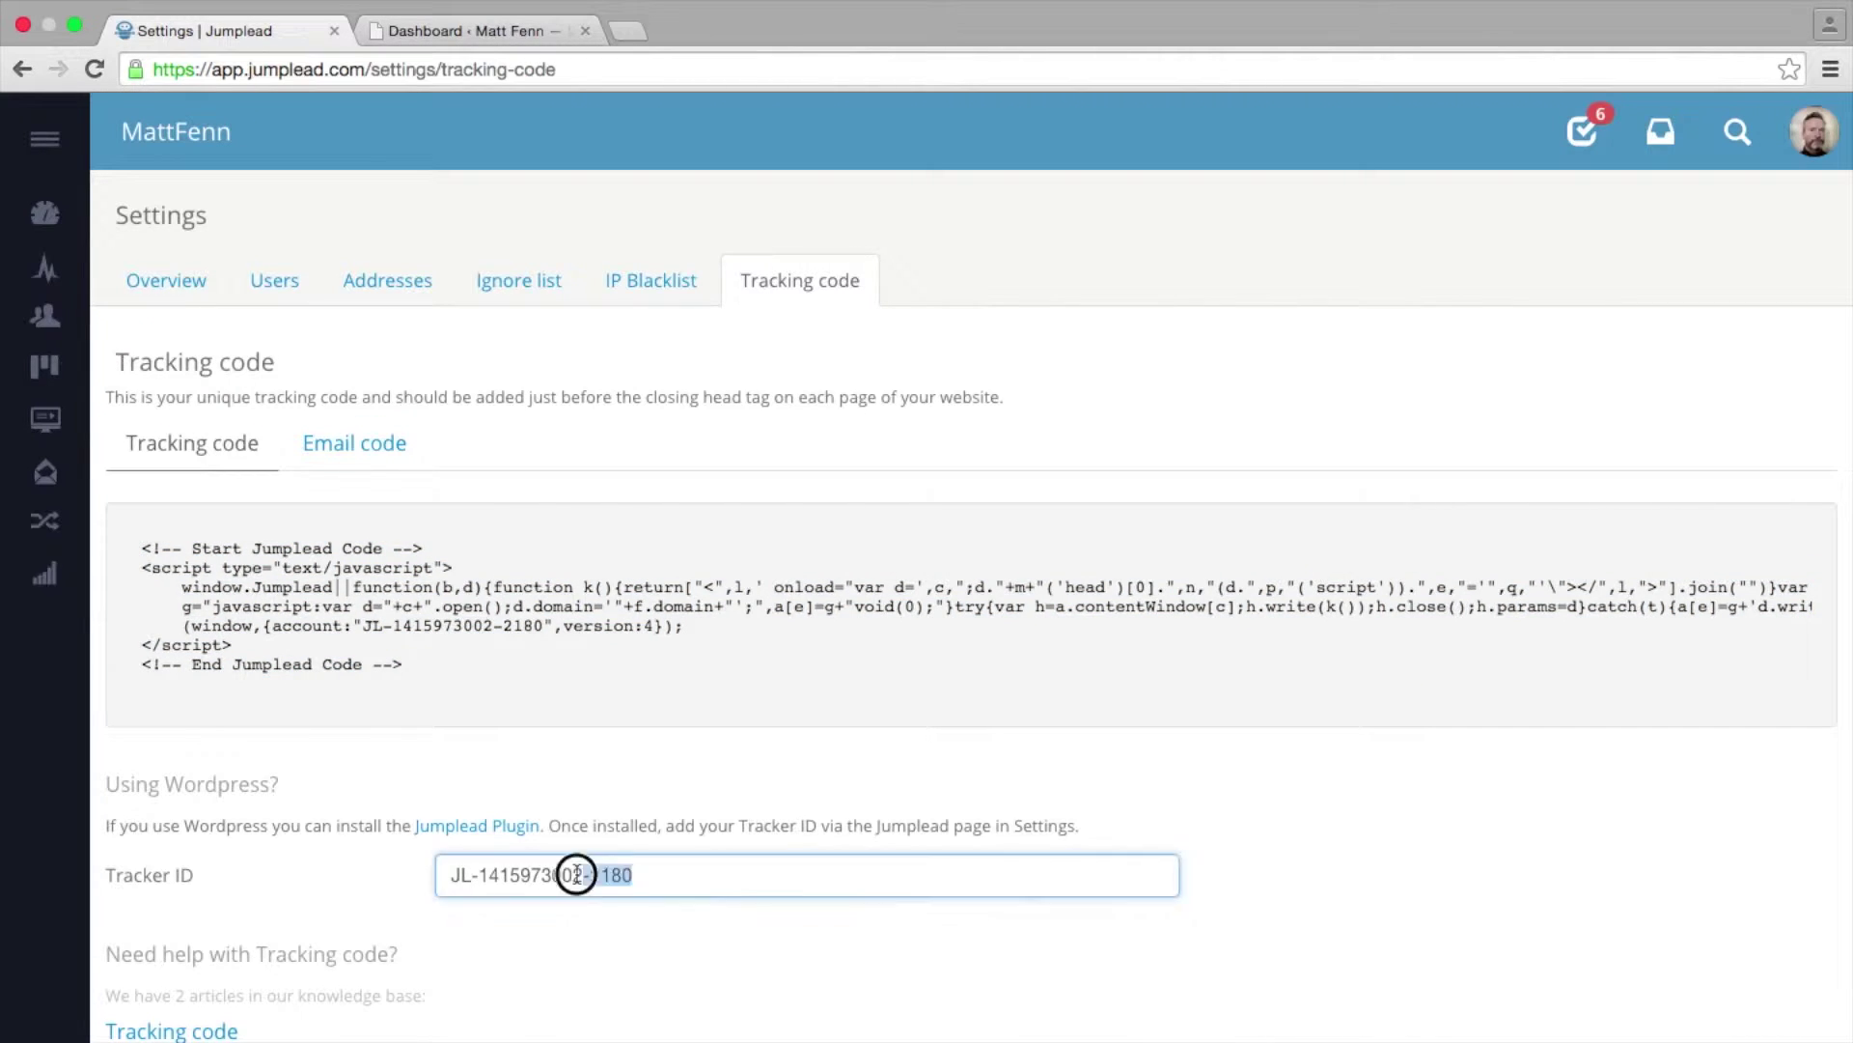
right_click(489, 877)
click(541, 740)
click(543, 767)
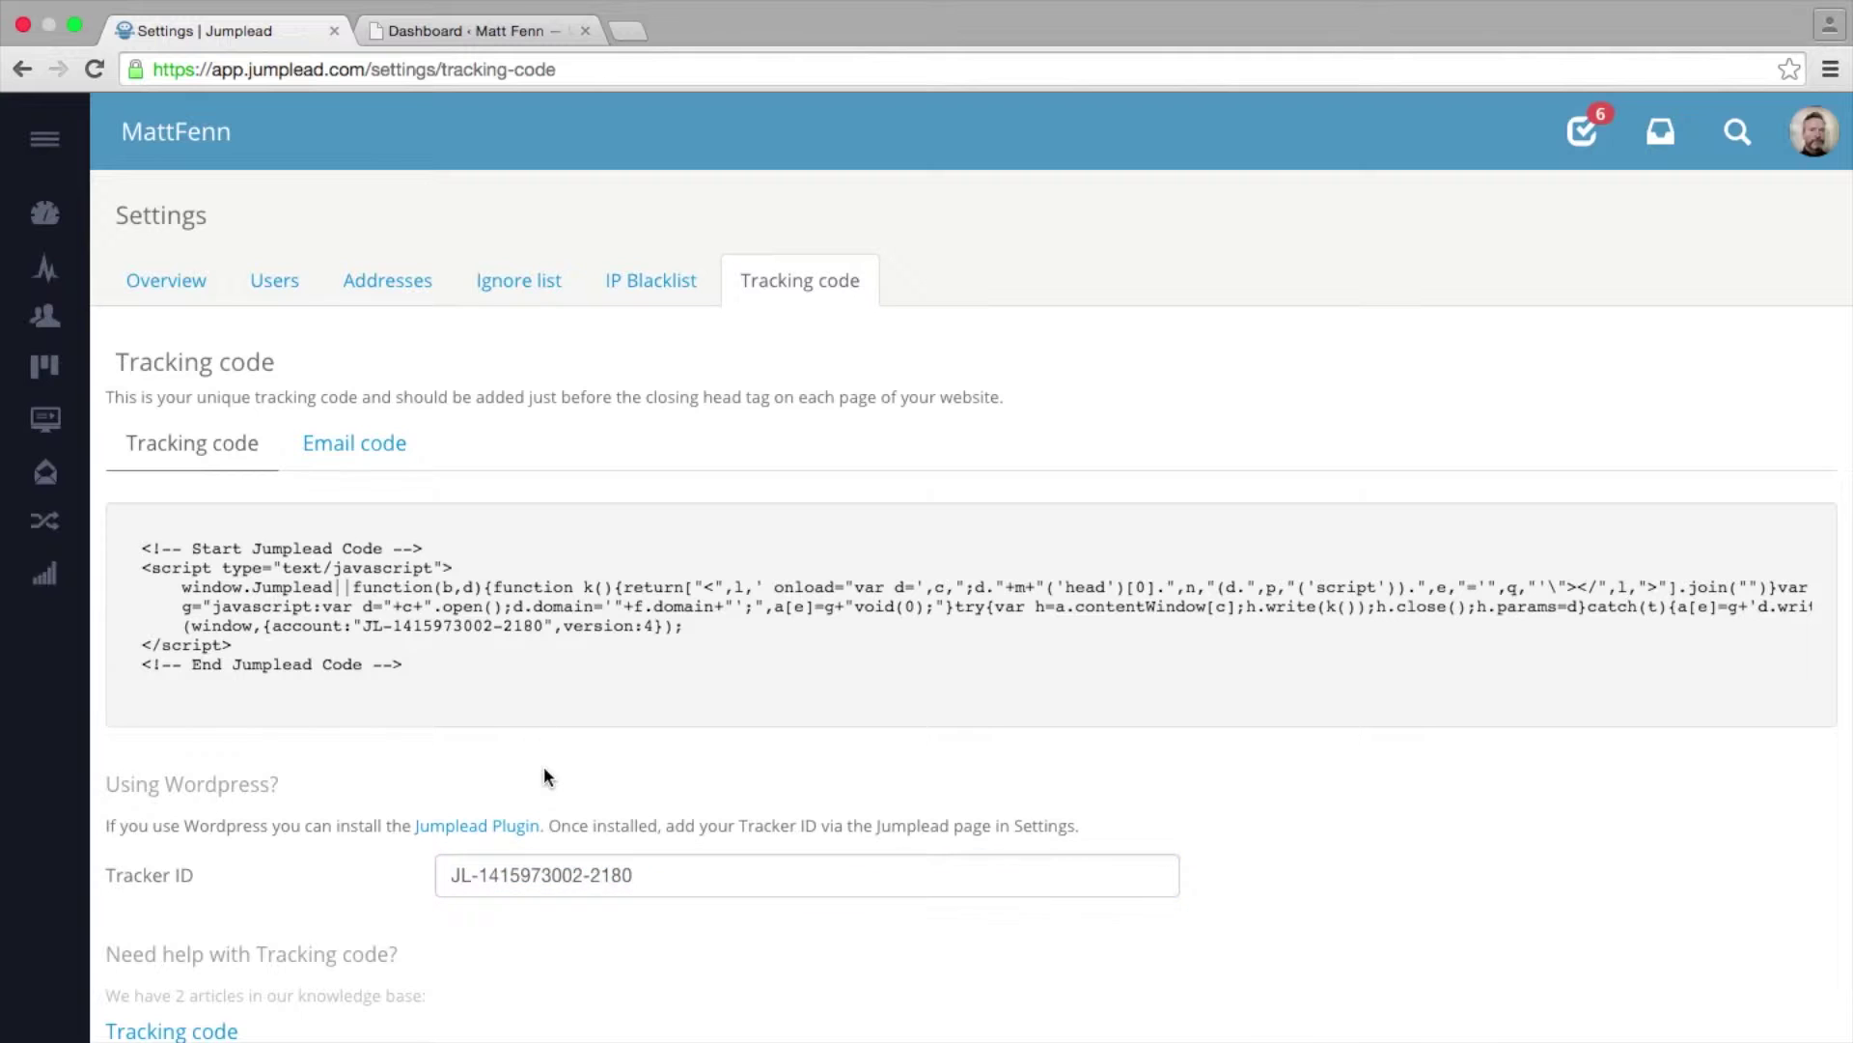
Search WordPress's Add Plugins page for 'Jumplead'
click(473, 35)
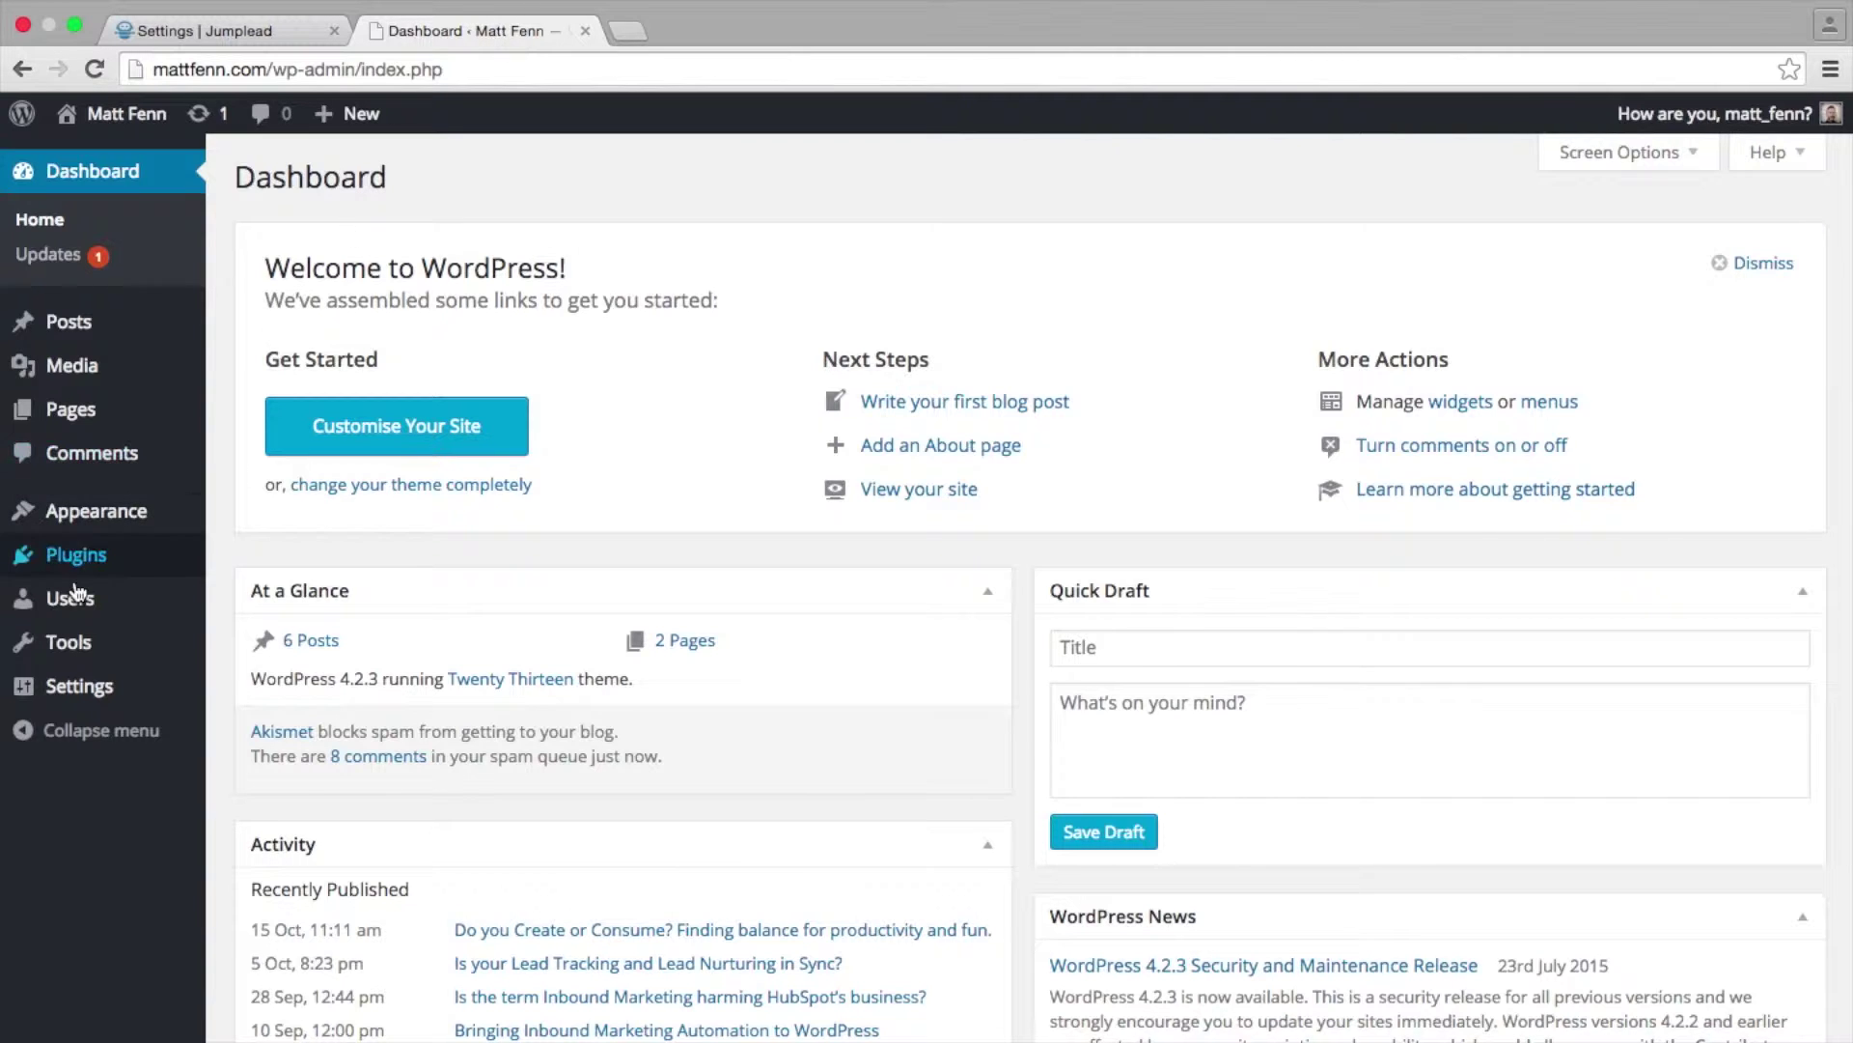
mouse_move(76, 554)
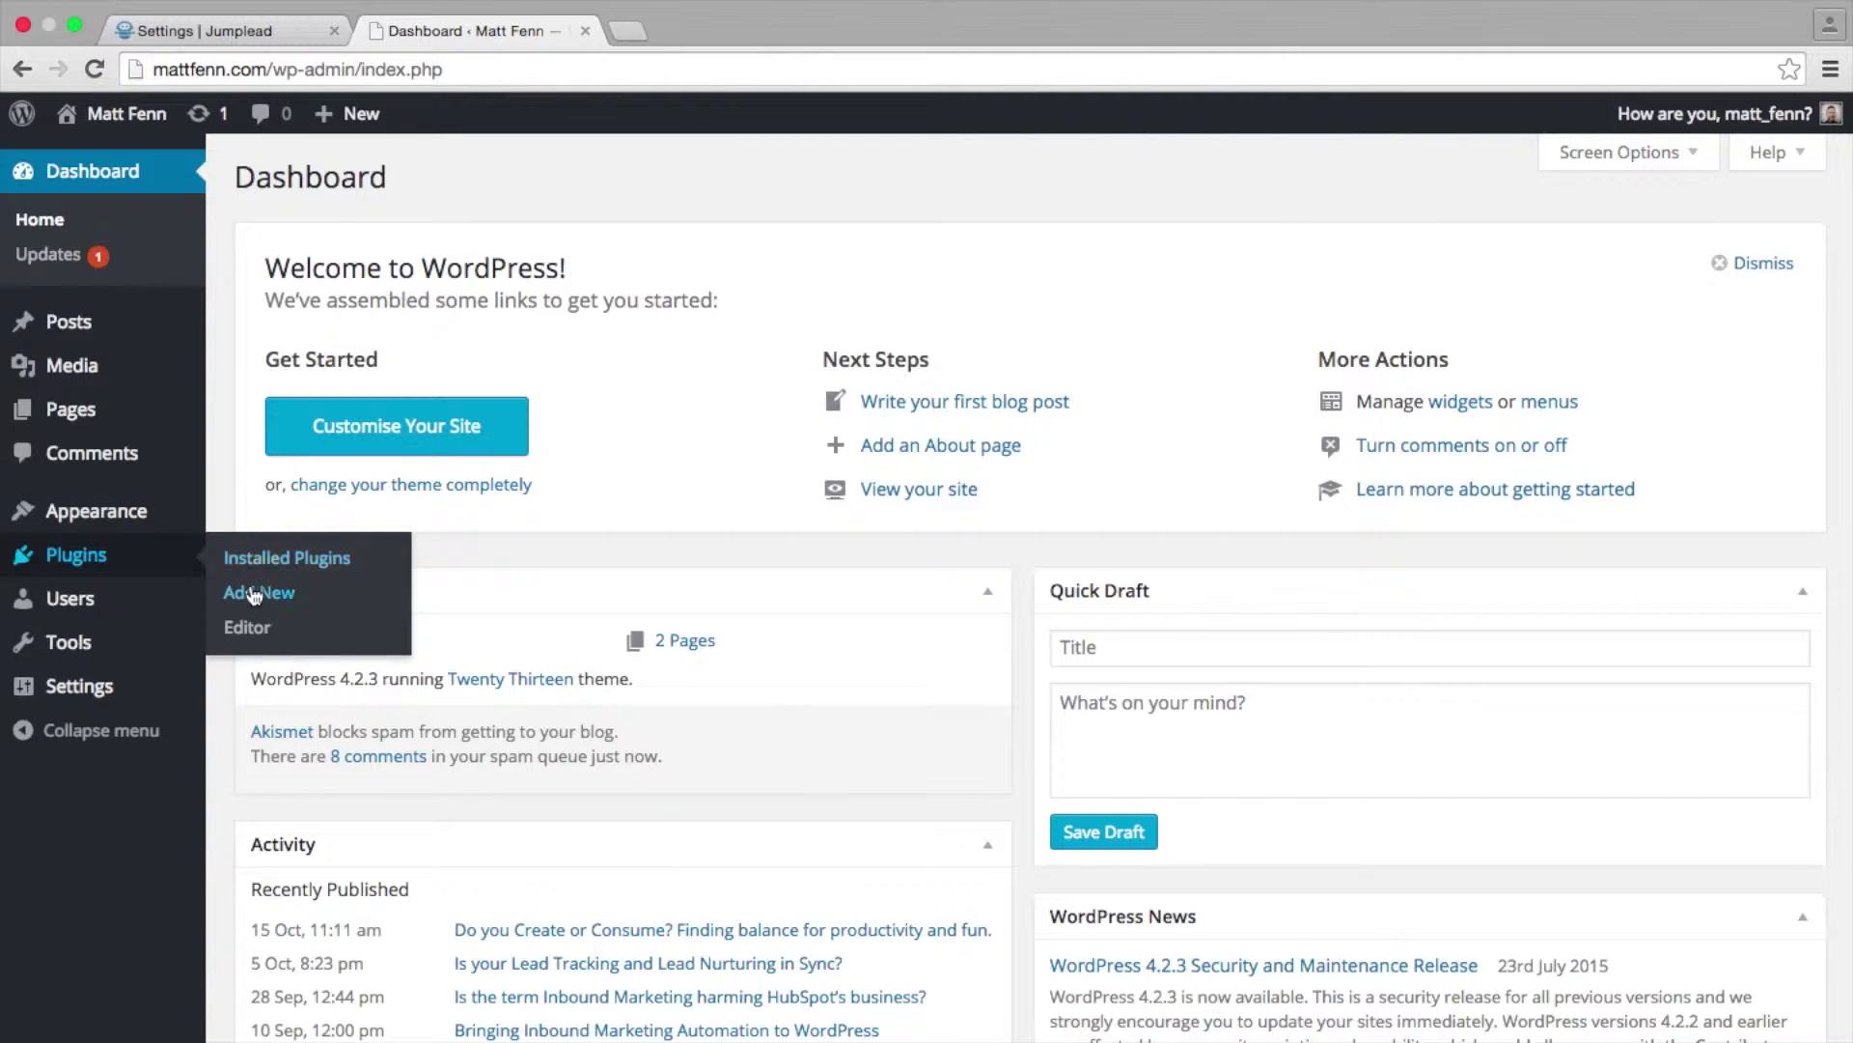
click(276, 603)
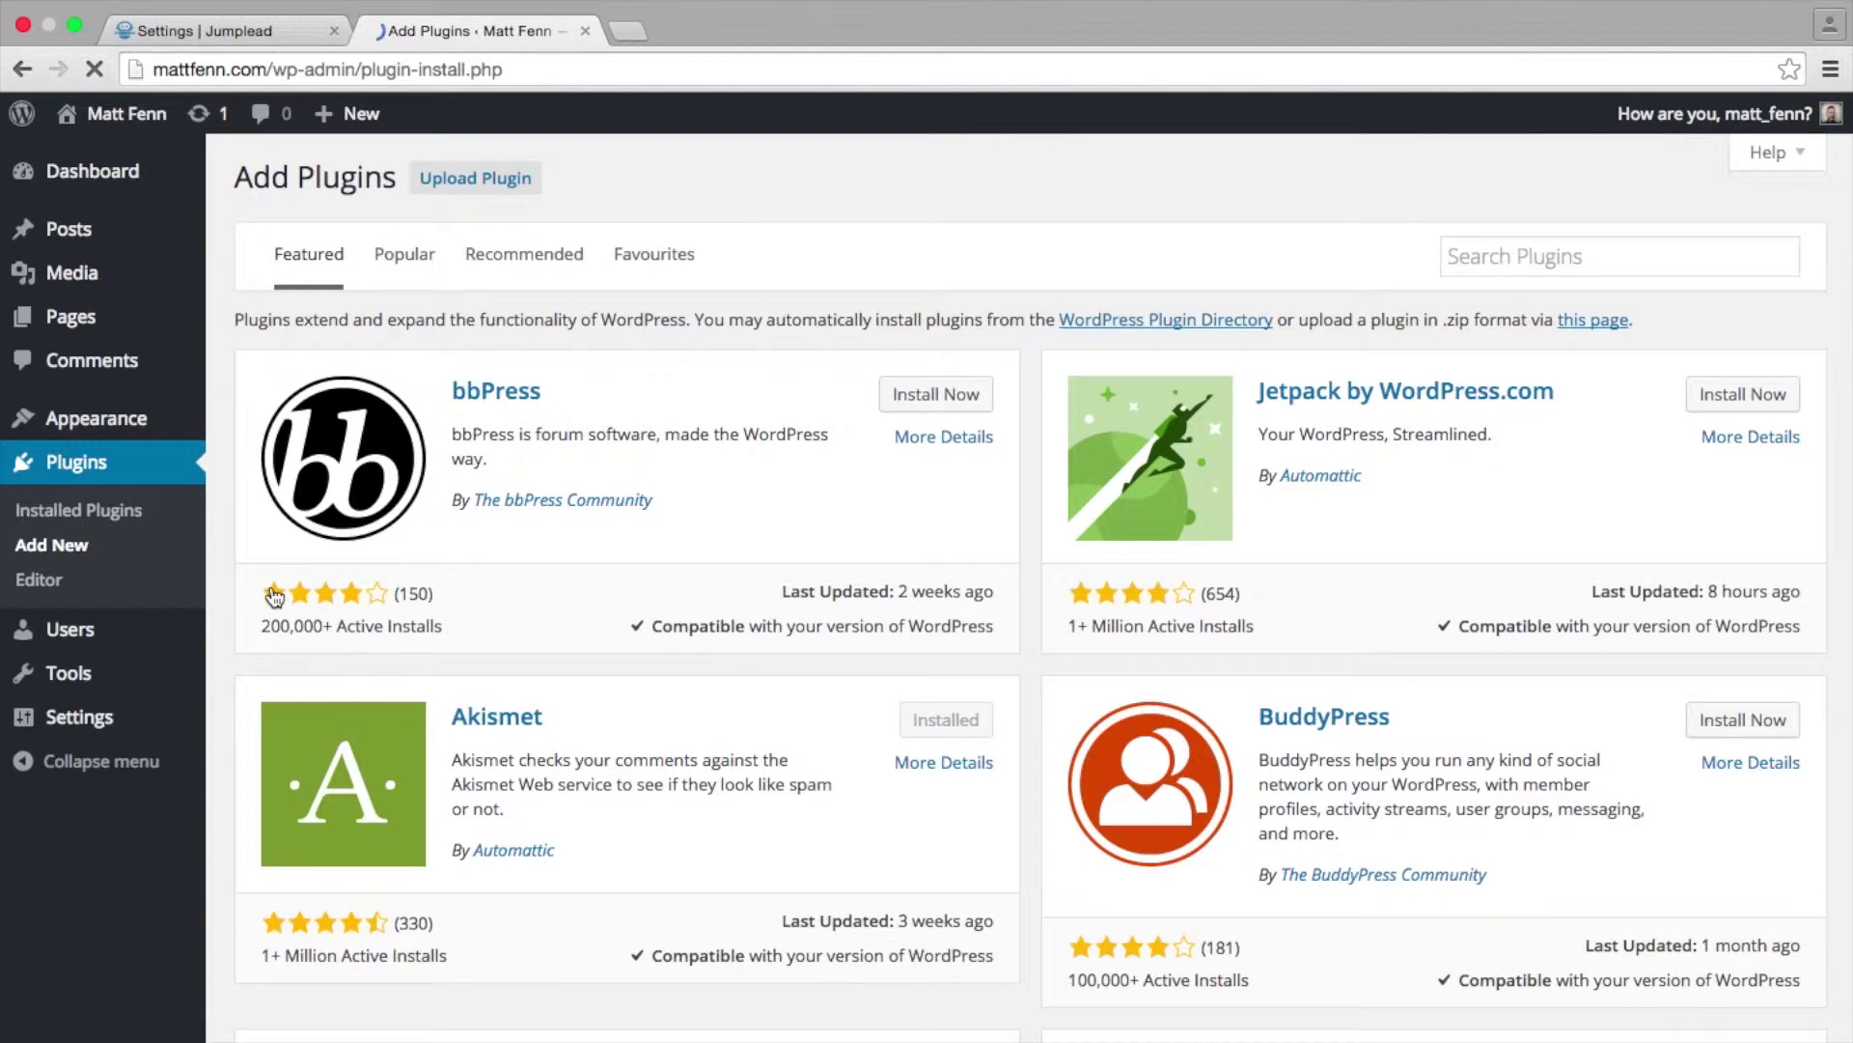
click(1494, 254)
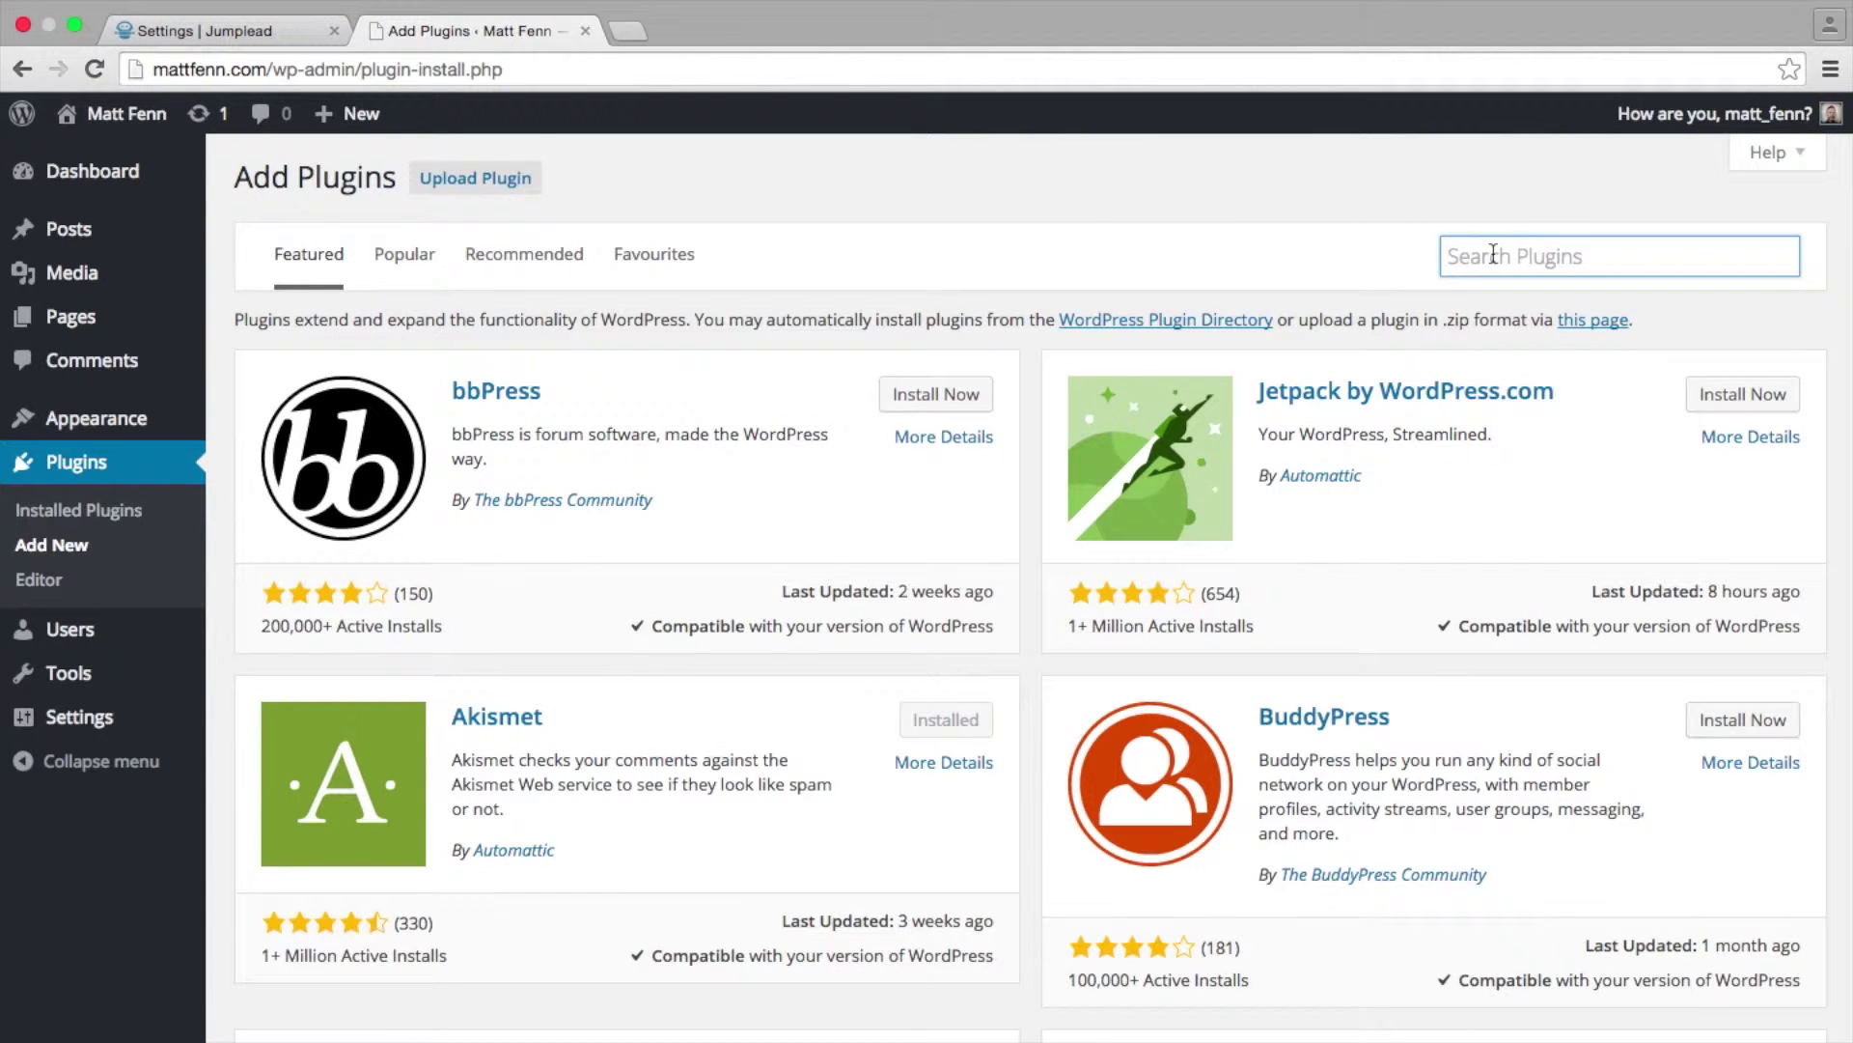
text(Jumpl)
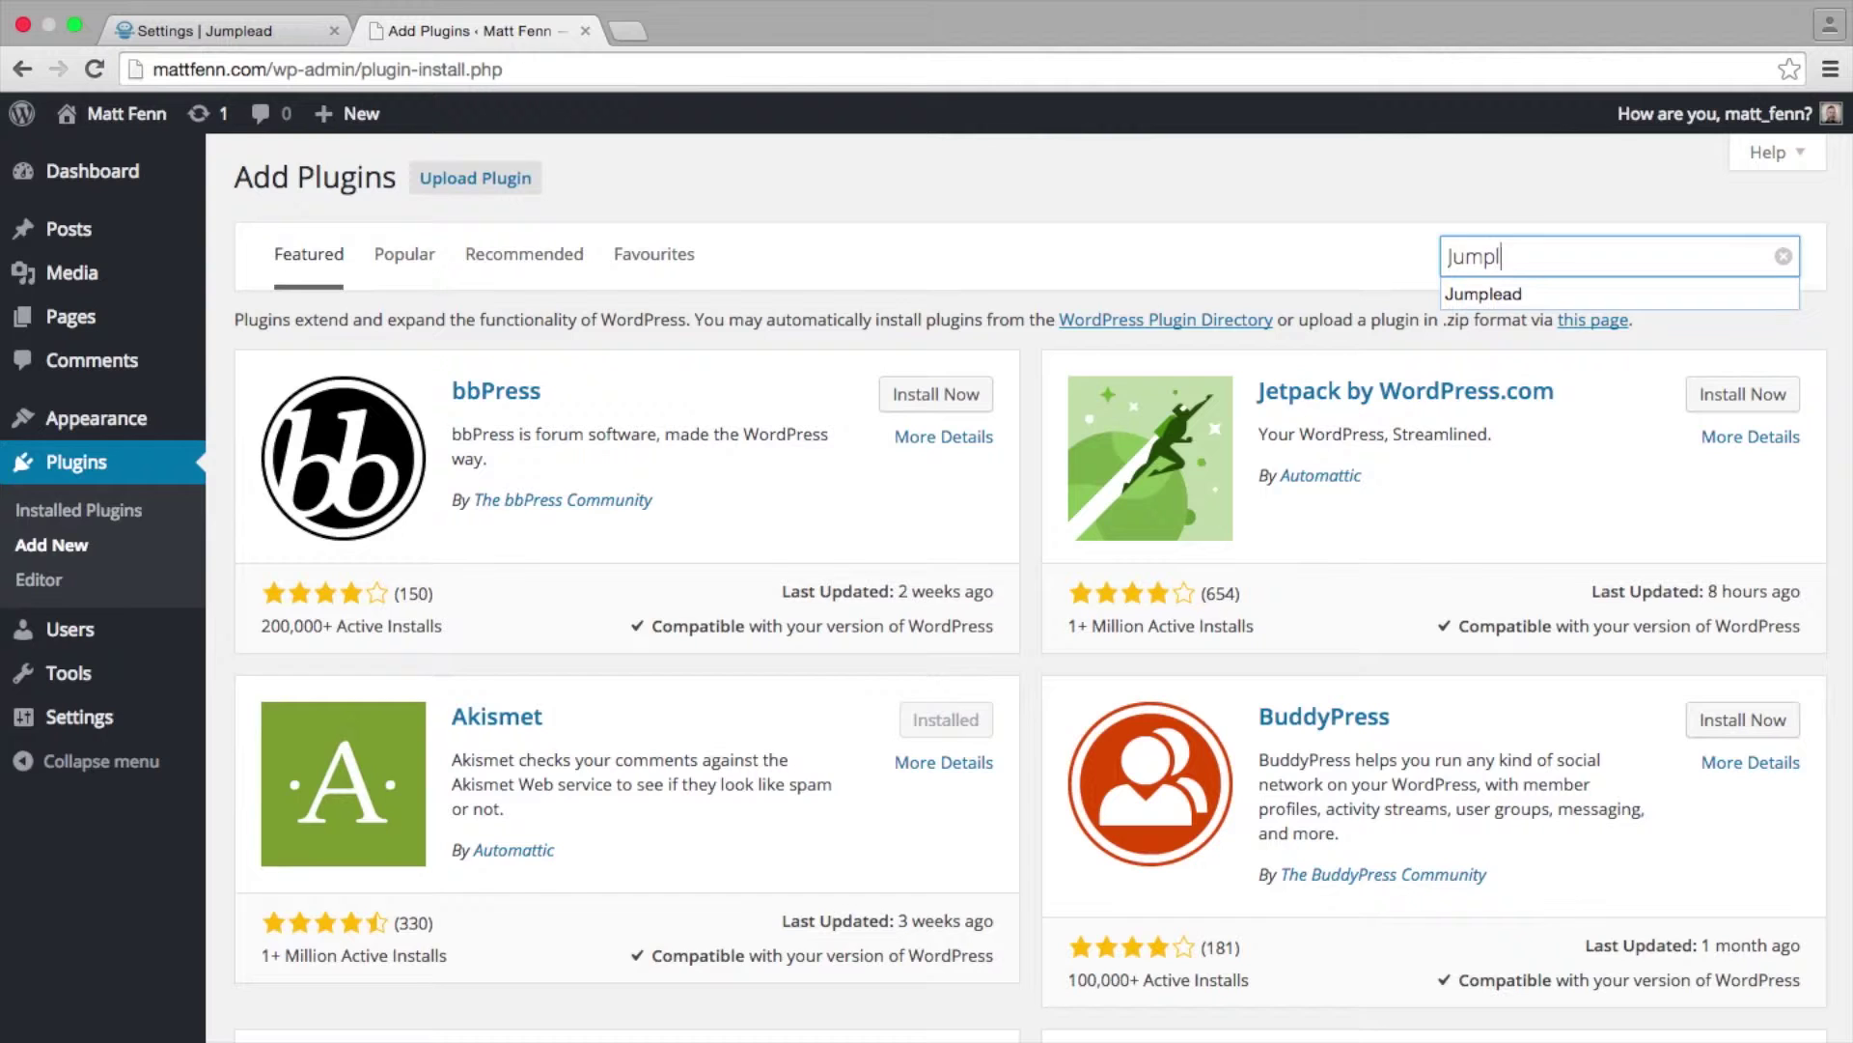
text(ead)
key(Return)
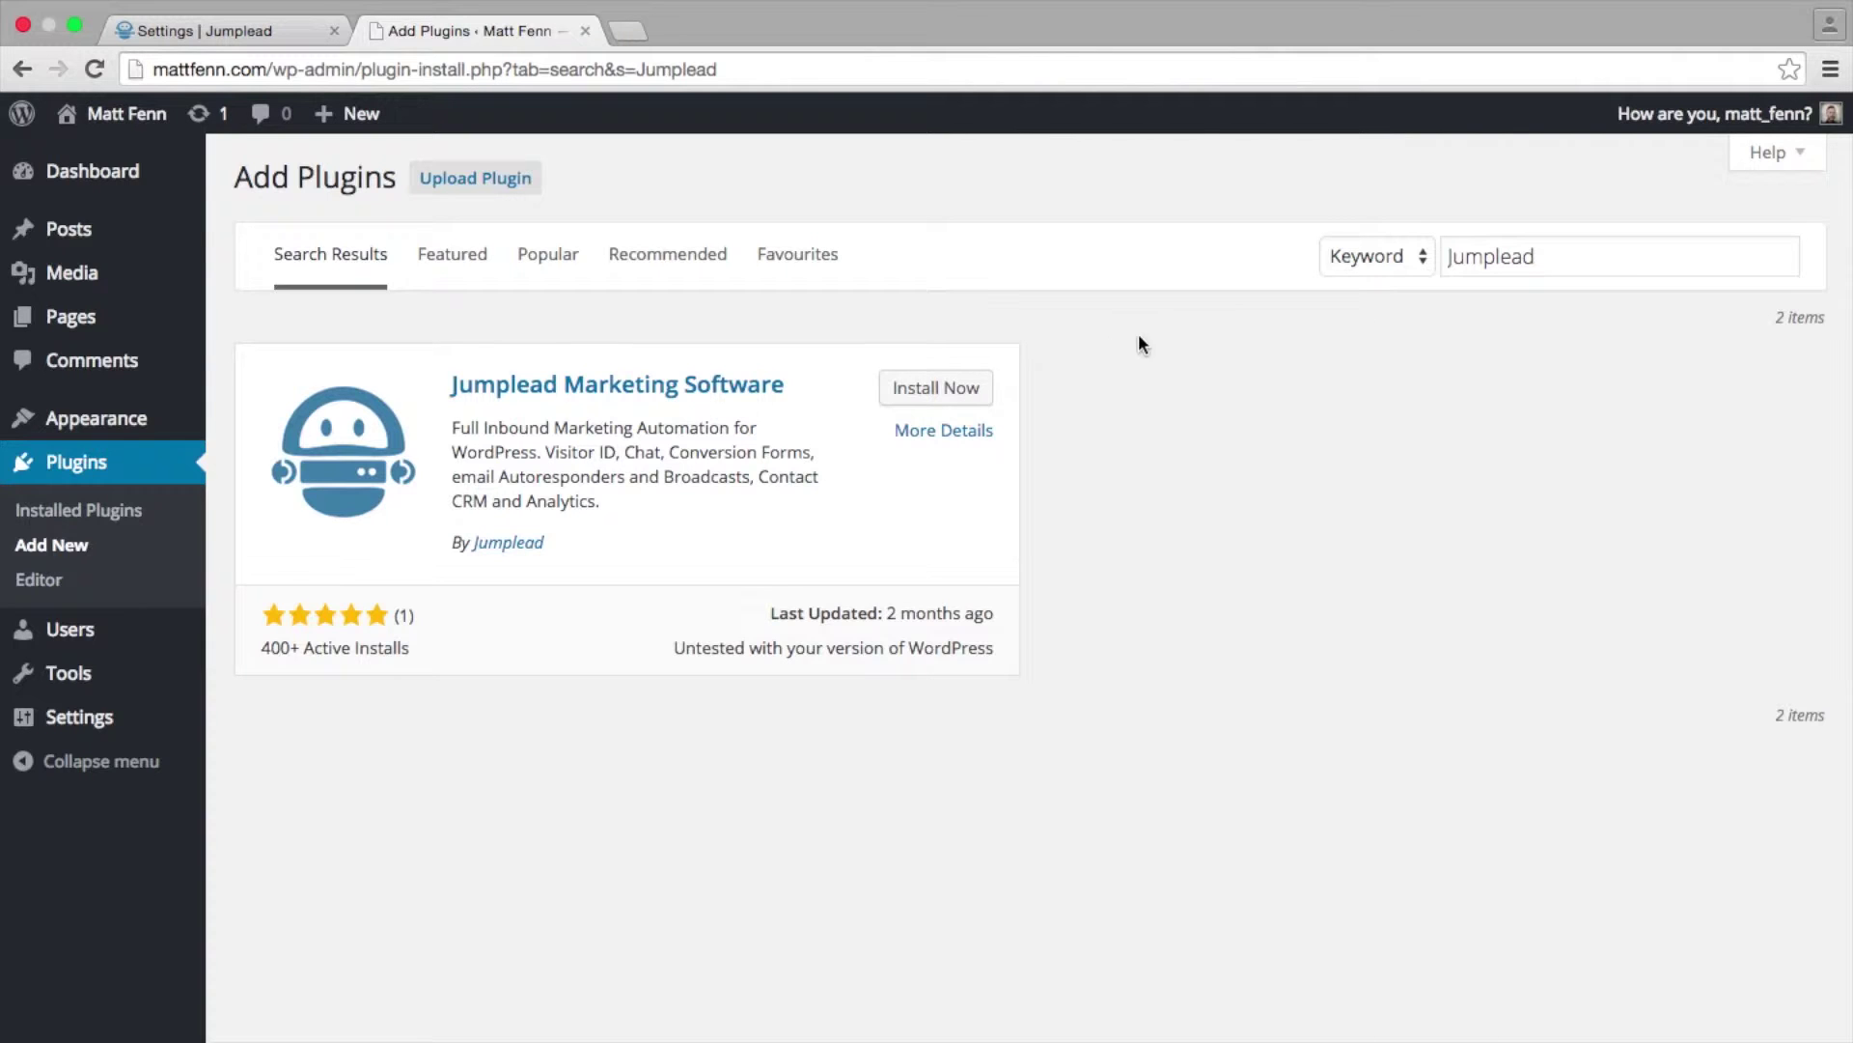
Install and activate Jumplead Marketing Software, bringing up its Jumplead welcome page
click(936, 391)
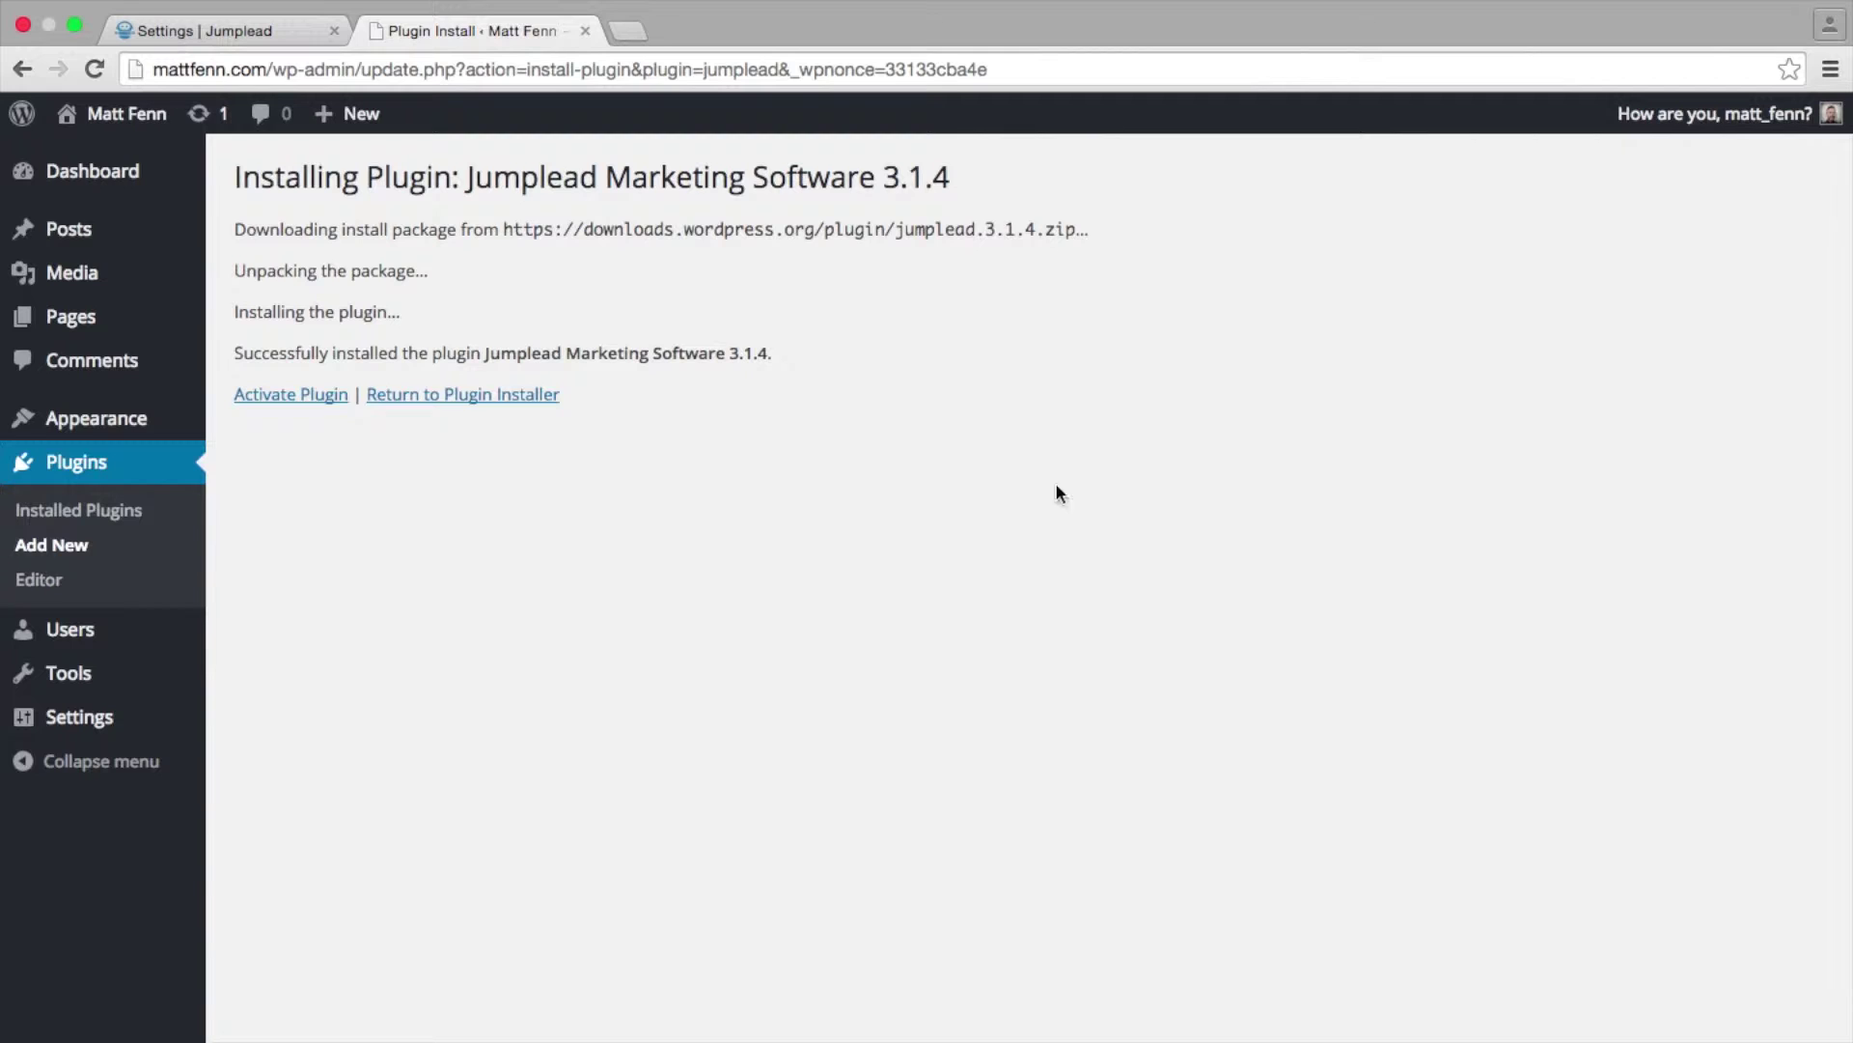
click(287, 396)
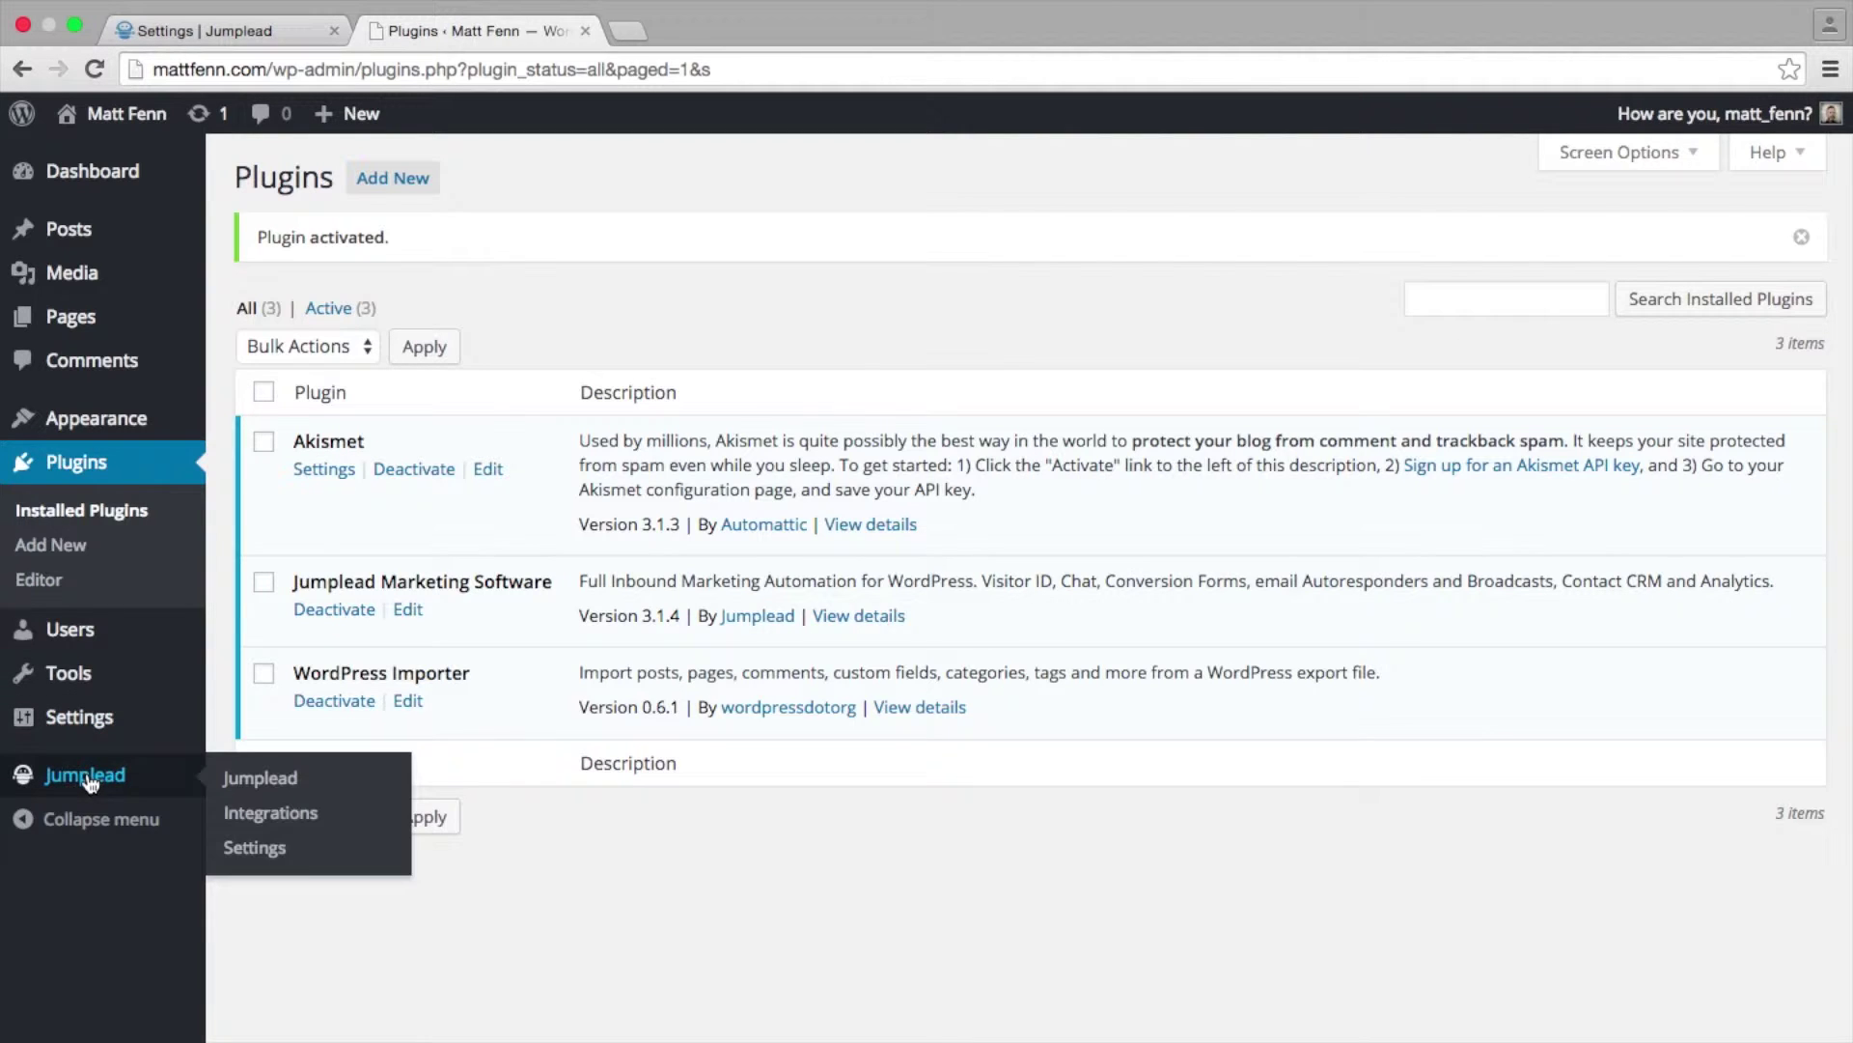
mouse_move(84, 775)
click(270, 778)
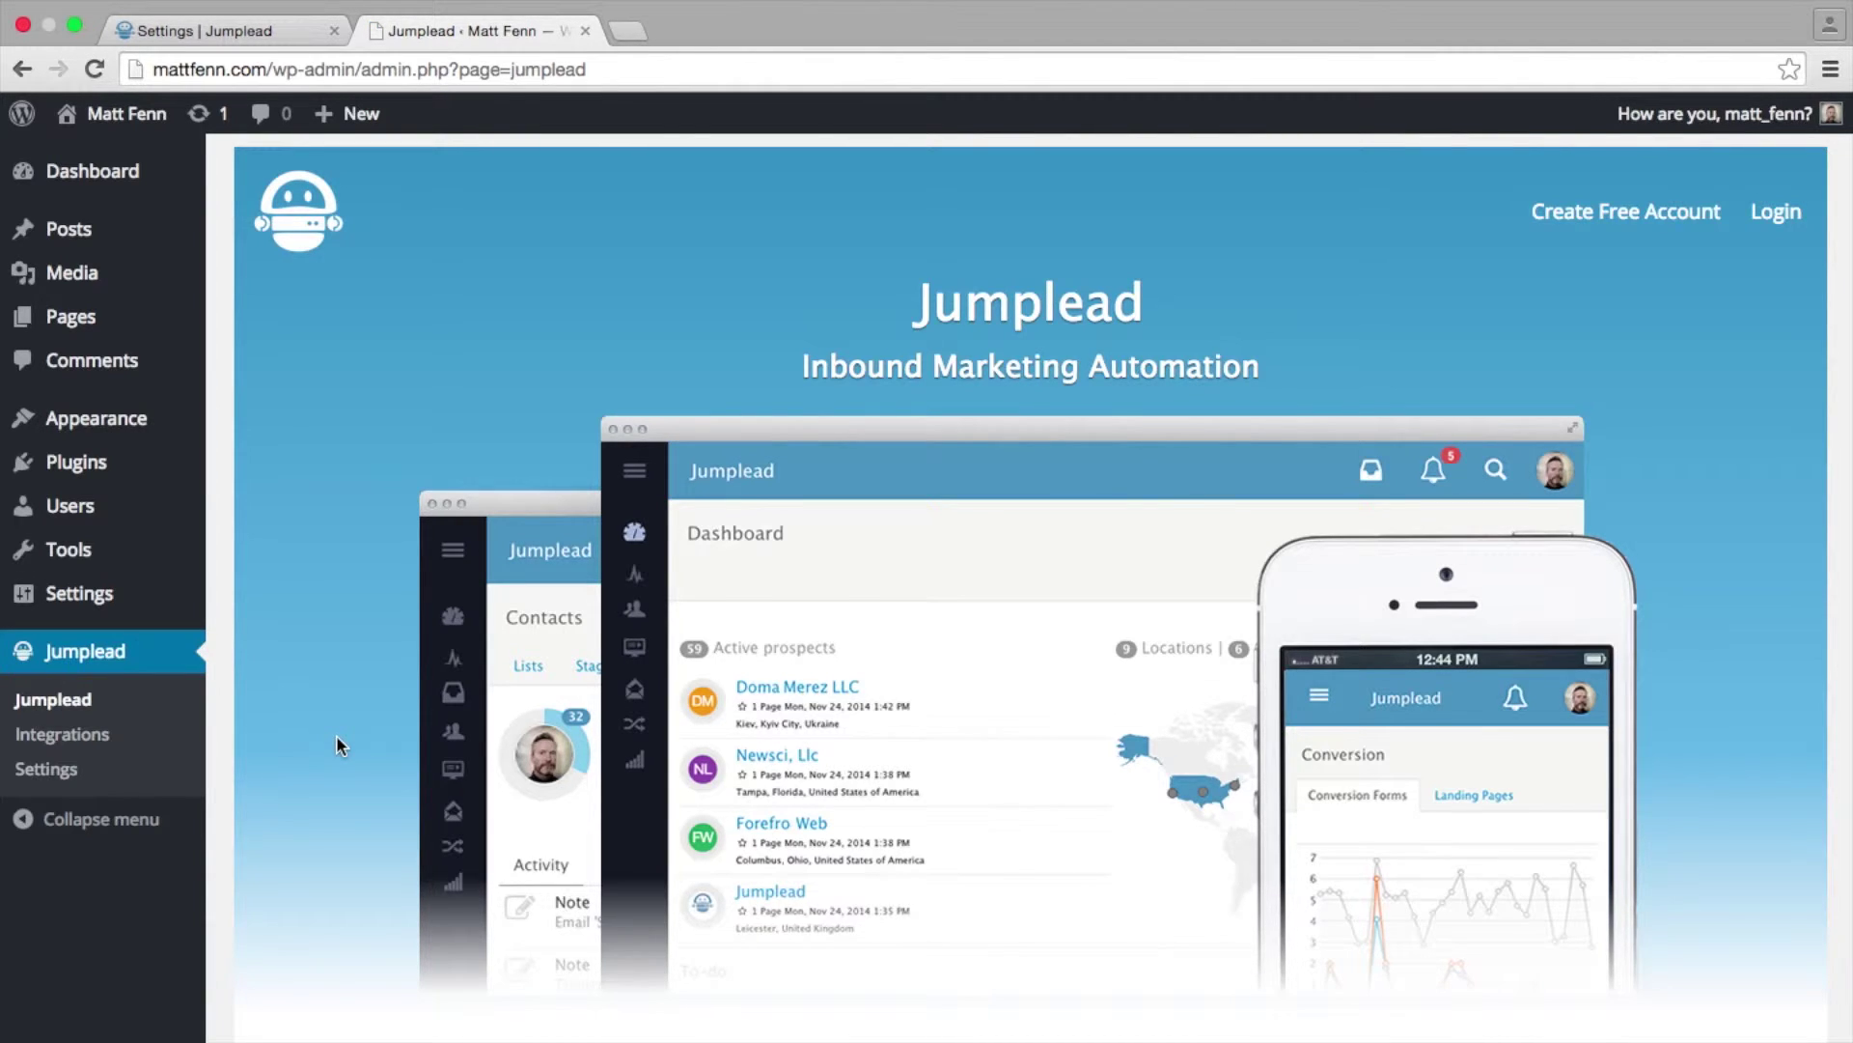
Scroll through the Jumplead welcome page's intro video and feature overview, then back up
scroll(336, 736, down, 5)
scroll(550, 734, down, 1)
scroll(530, 732, down, 3)
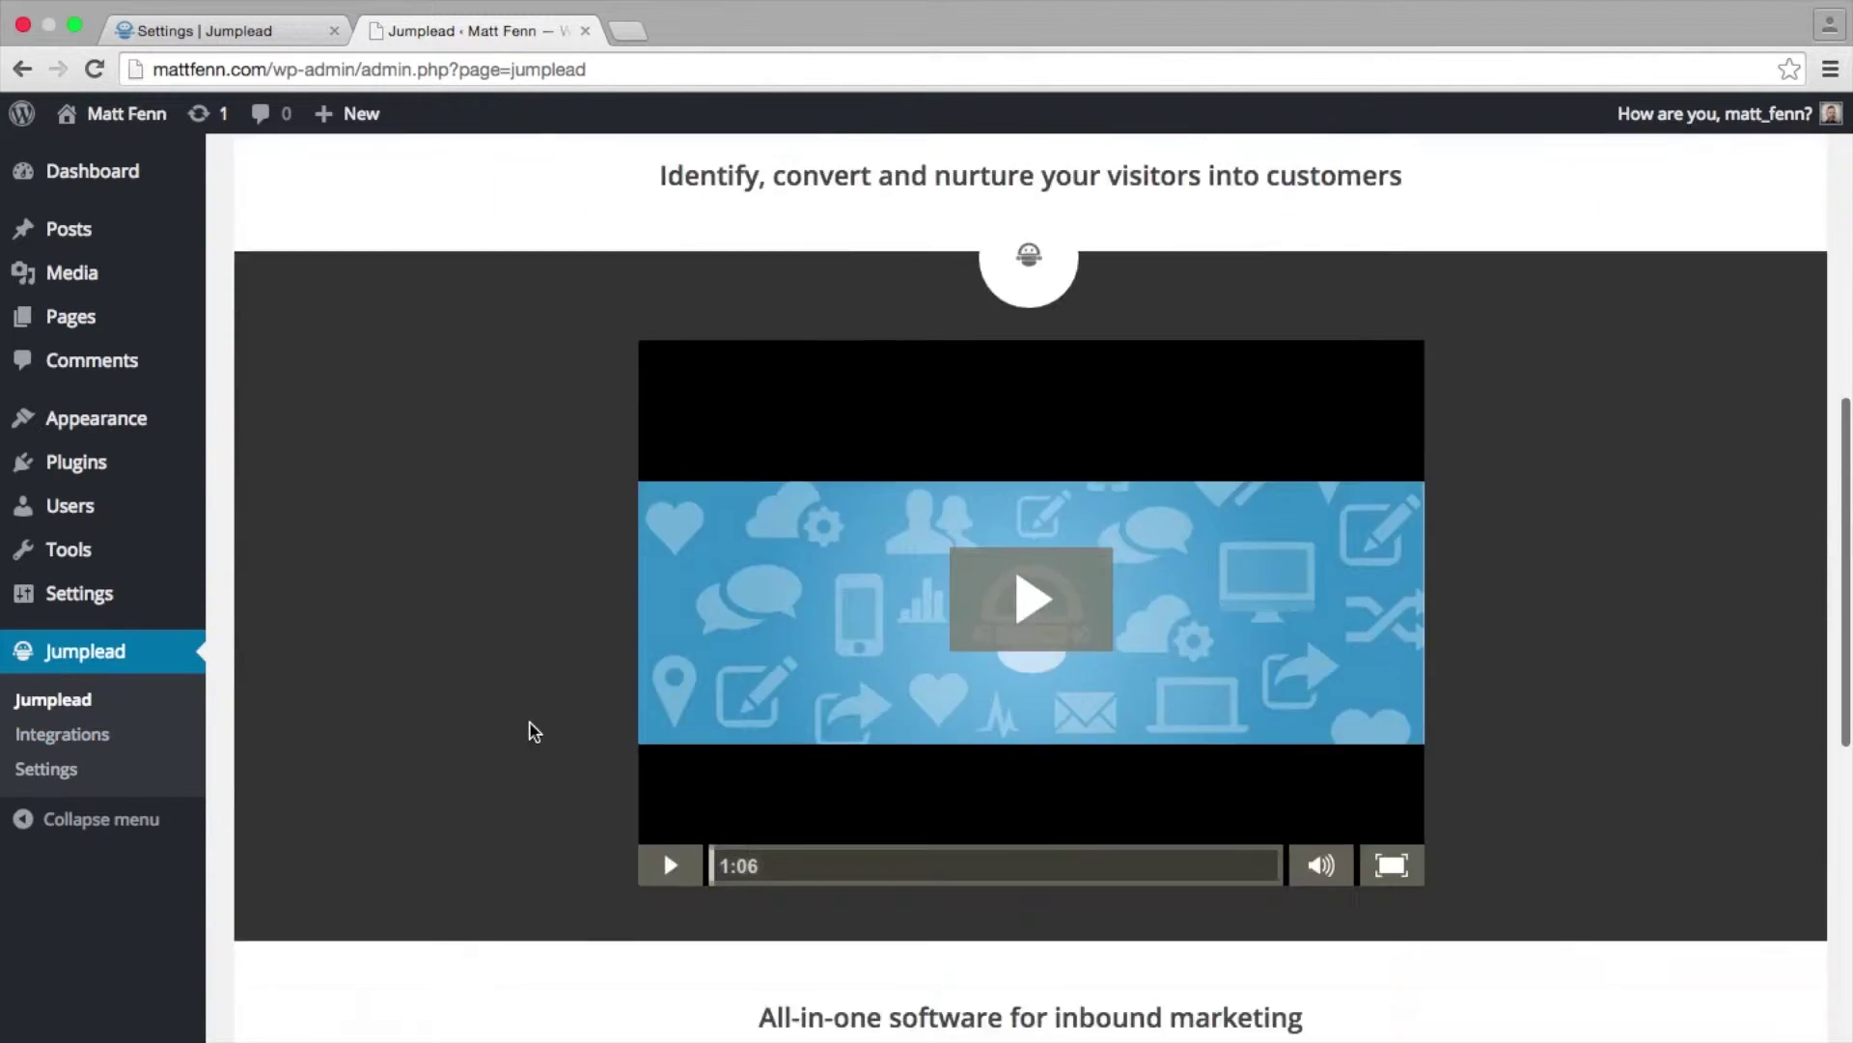
scroll(530, 732, down, 5)
scroll(529, 730, down, 1)
scroll(533, 731, down, 7)
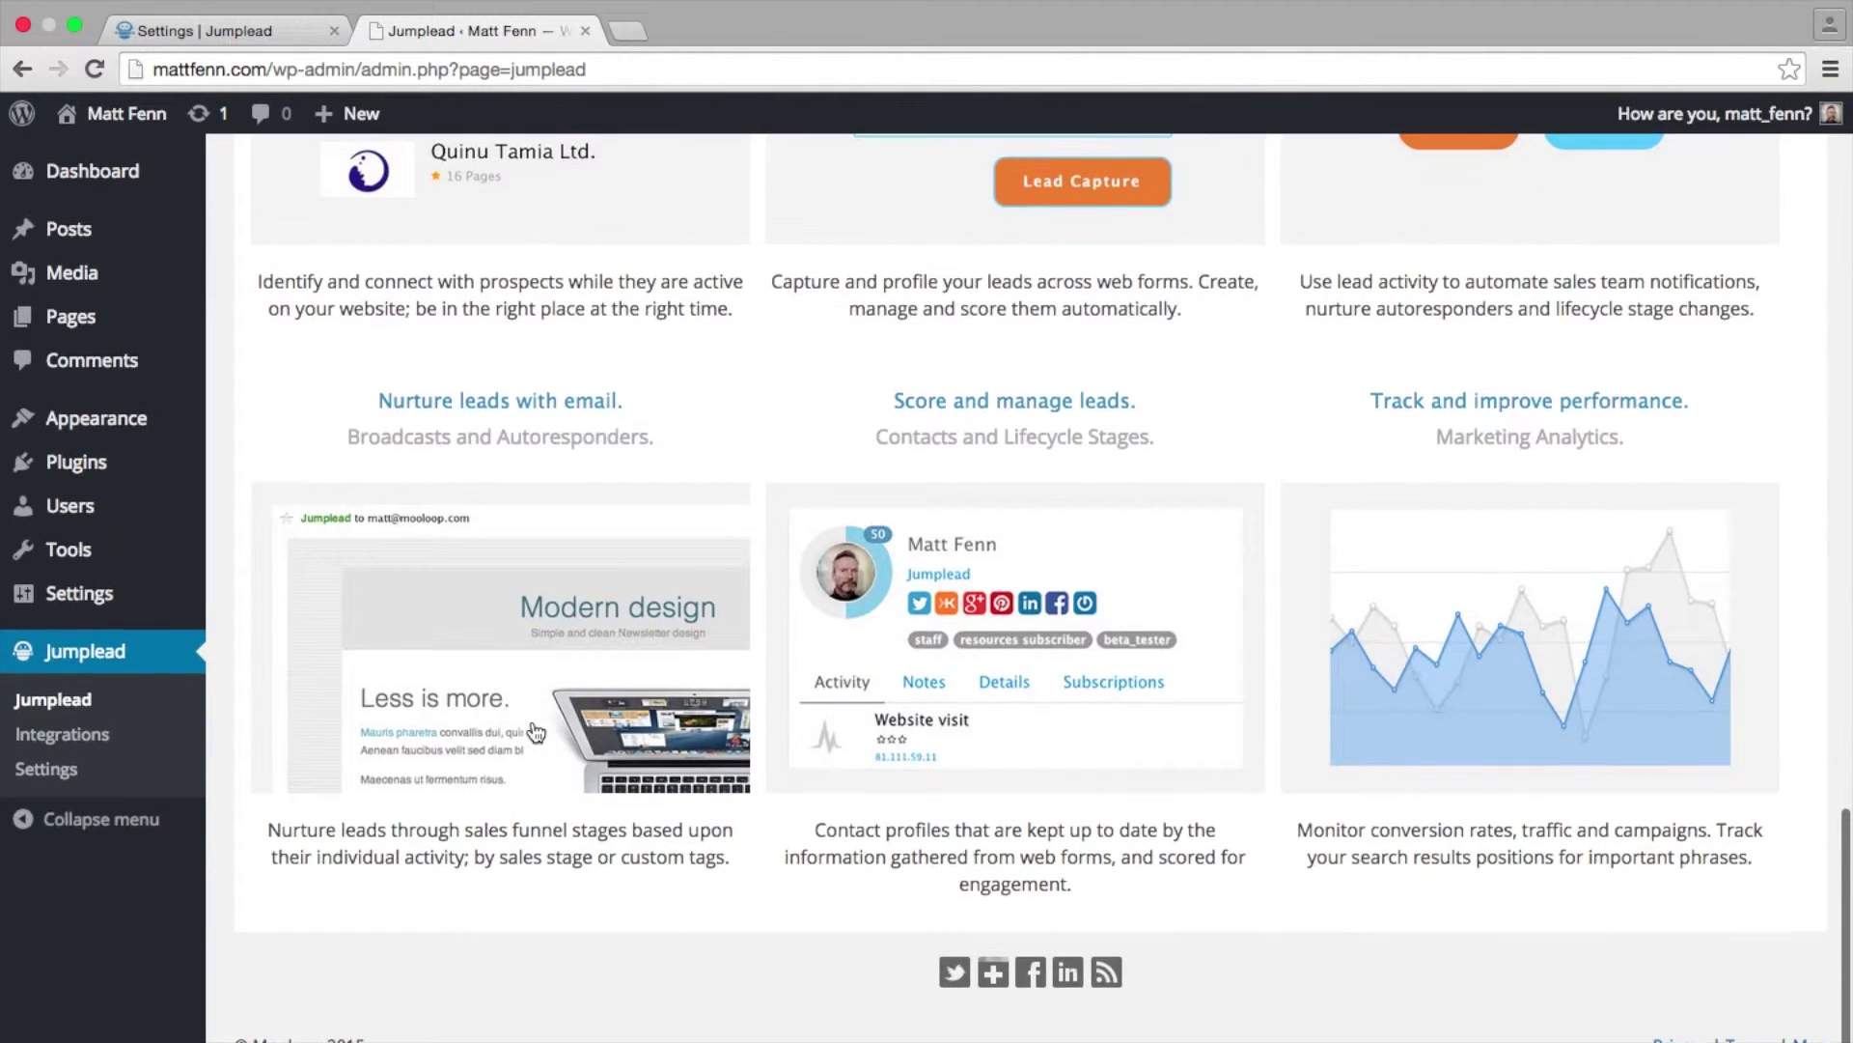
scroll(533, 732, up, 13)
scroll(530, 727, up, 9)
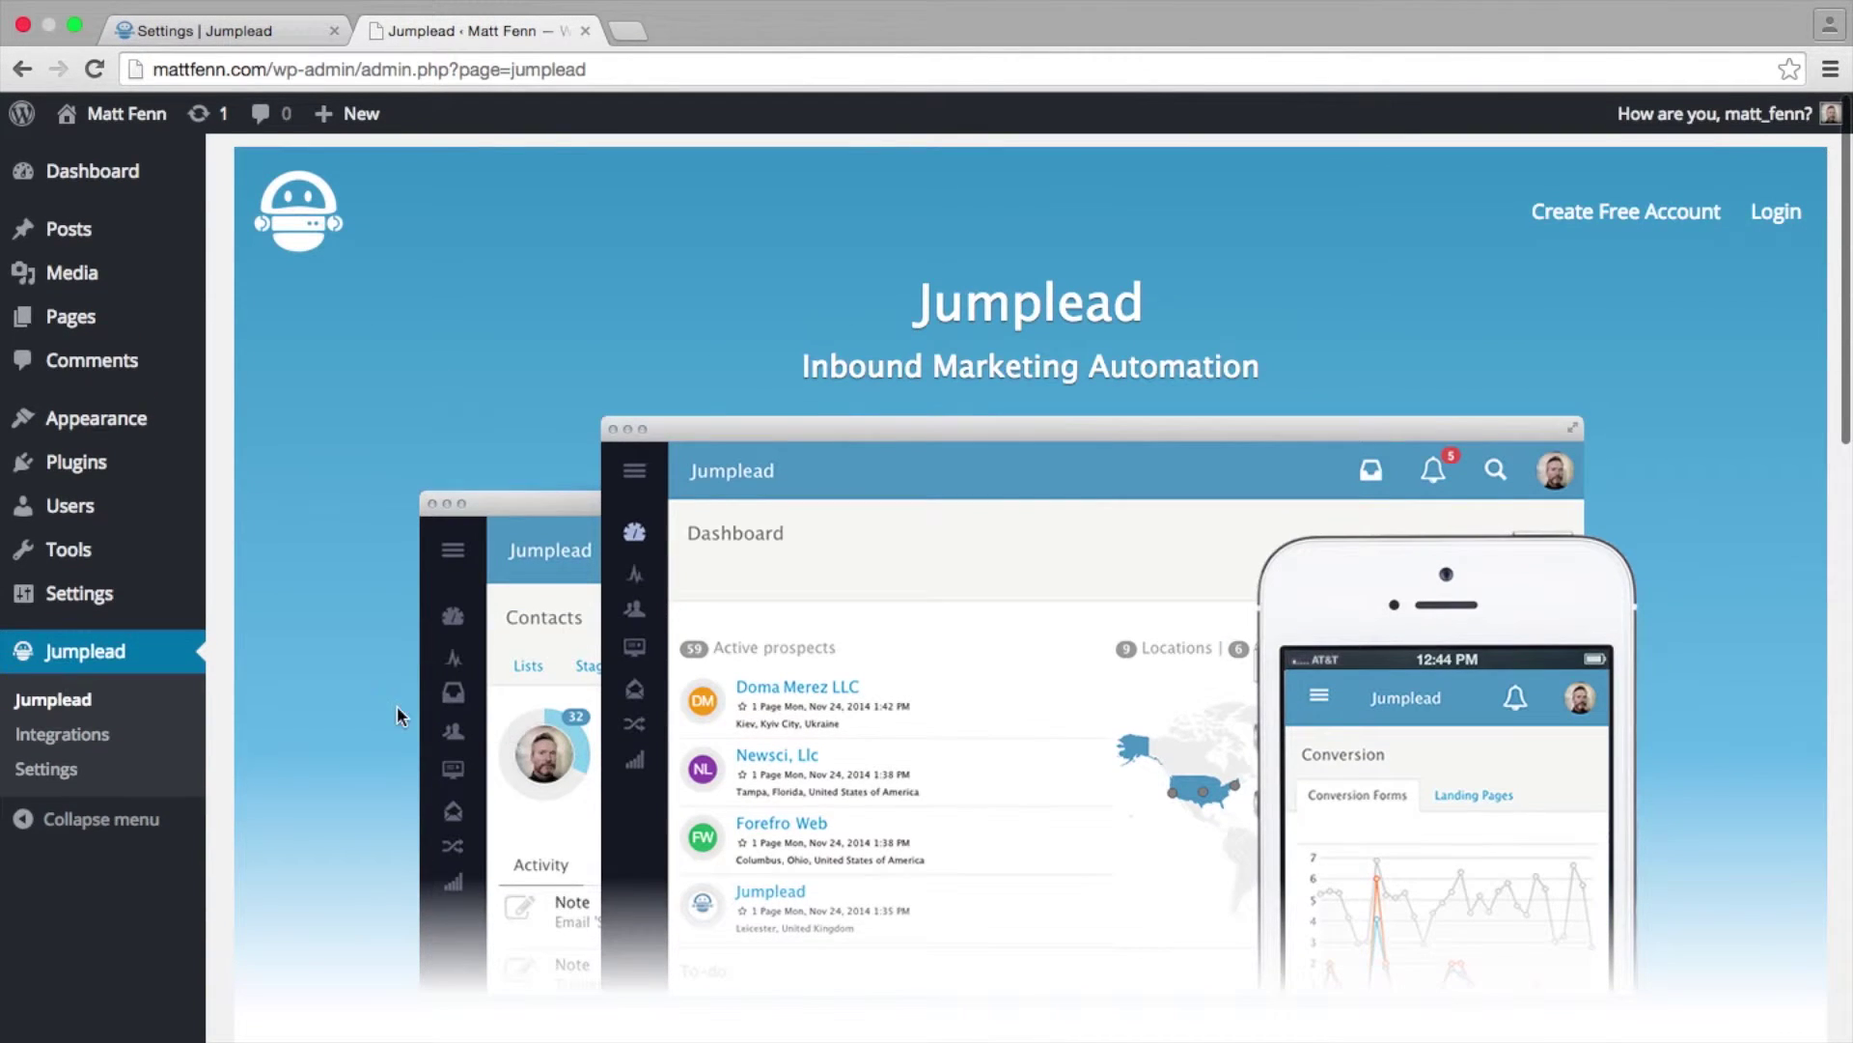
click(46, 771)
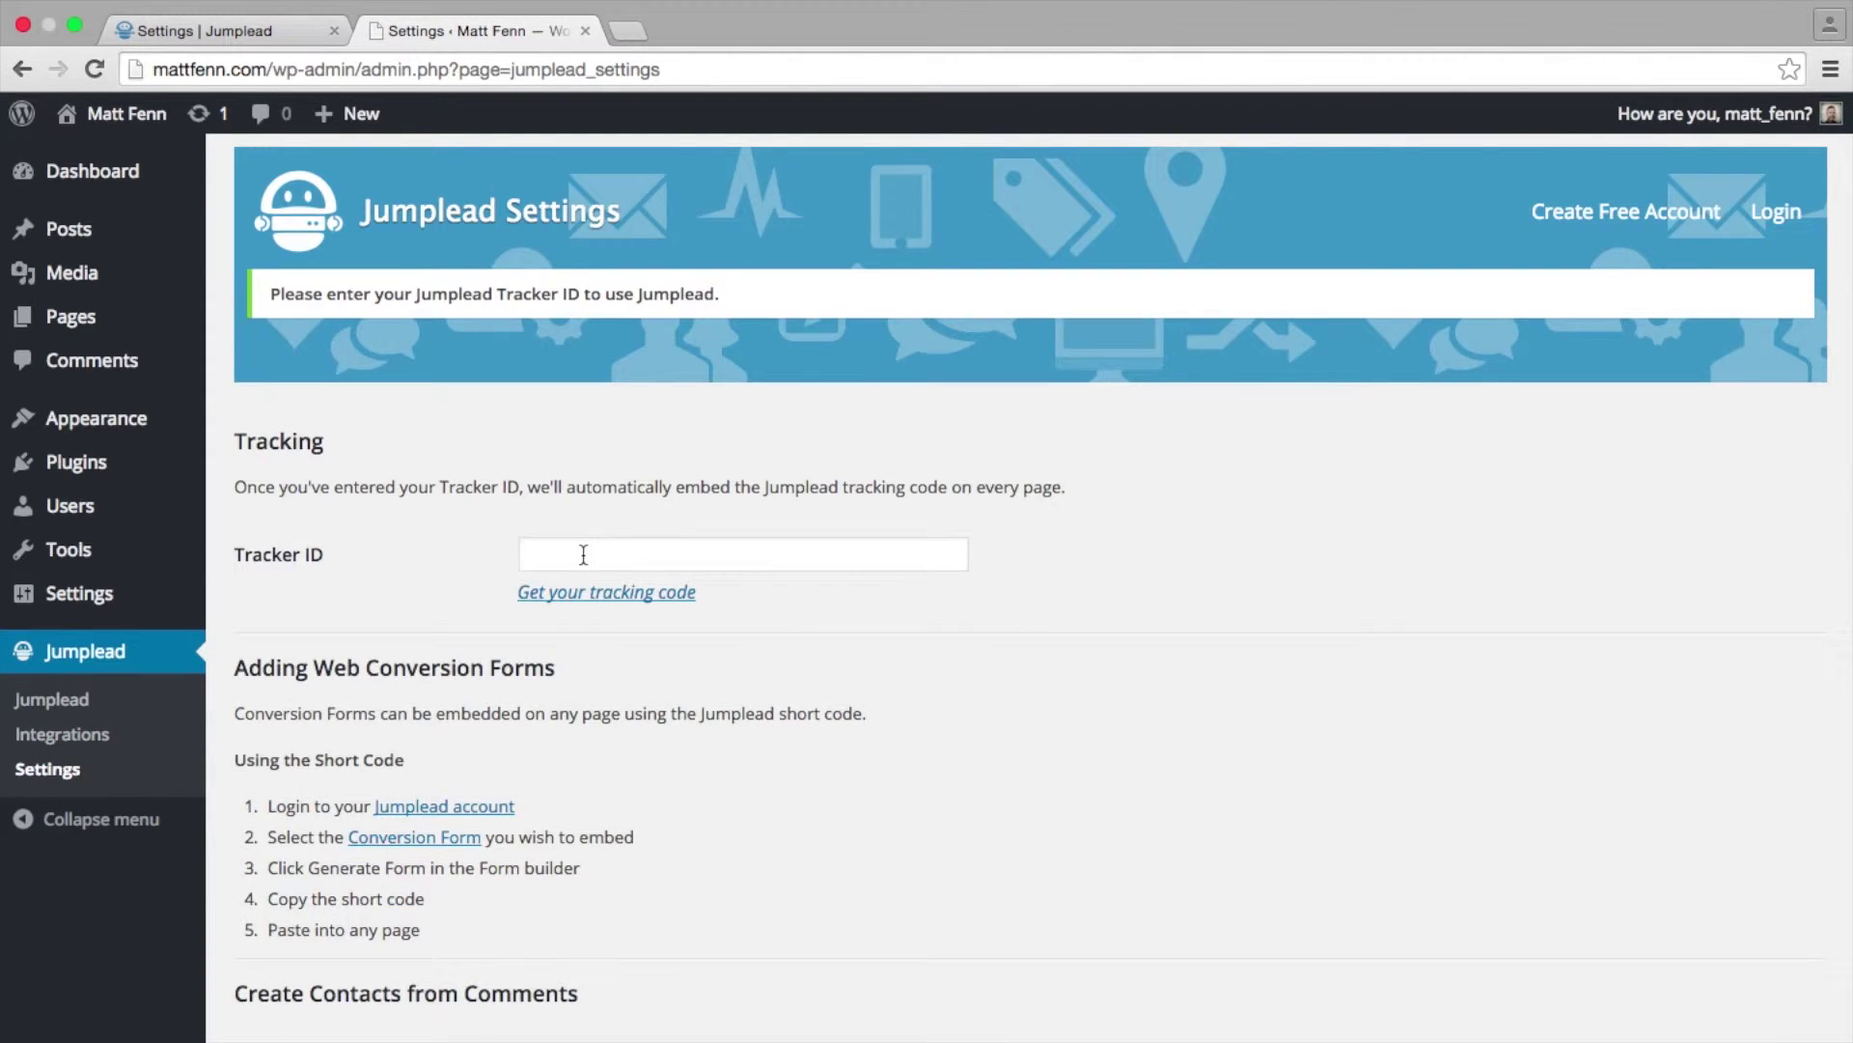
click(561, 555)
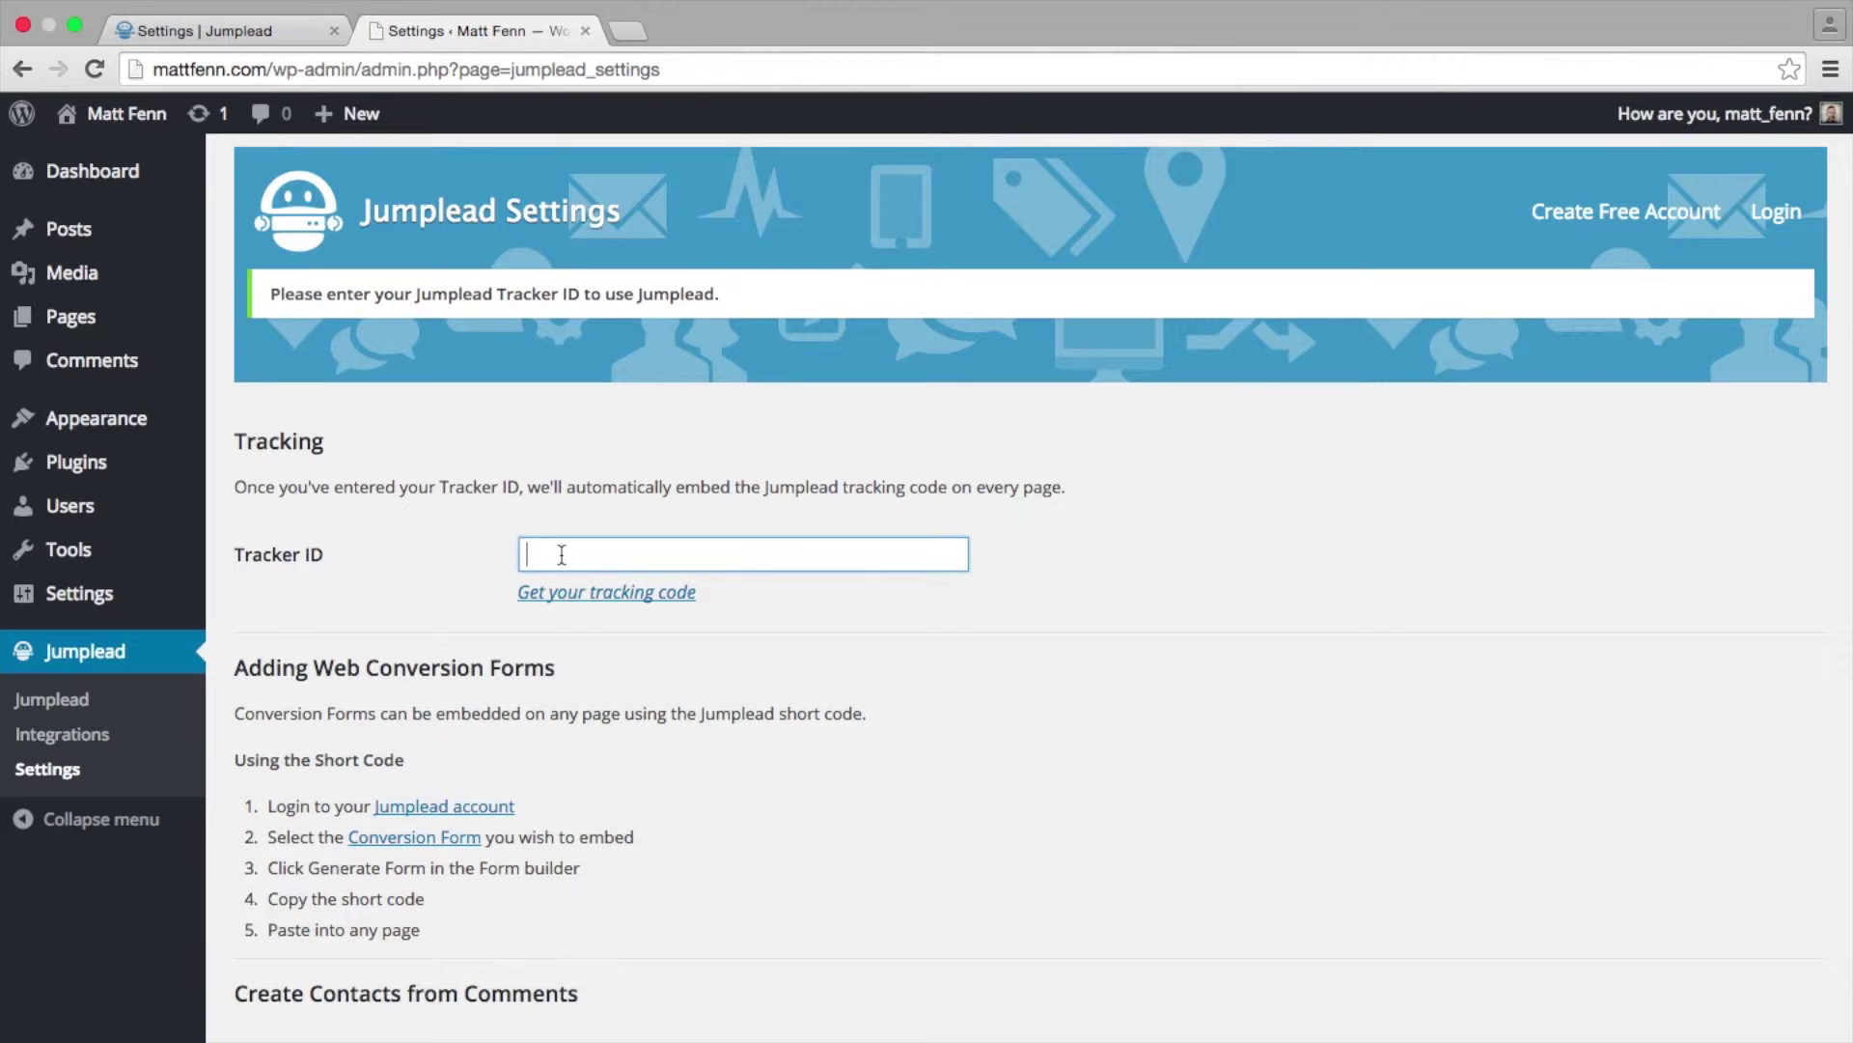
right_click(562, 551)
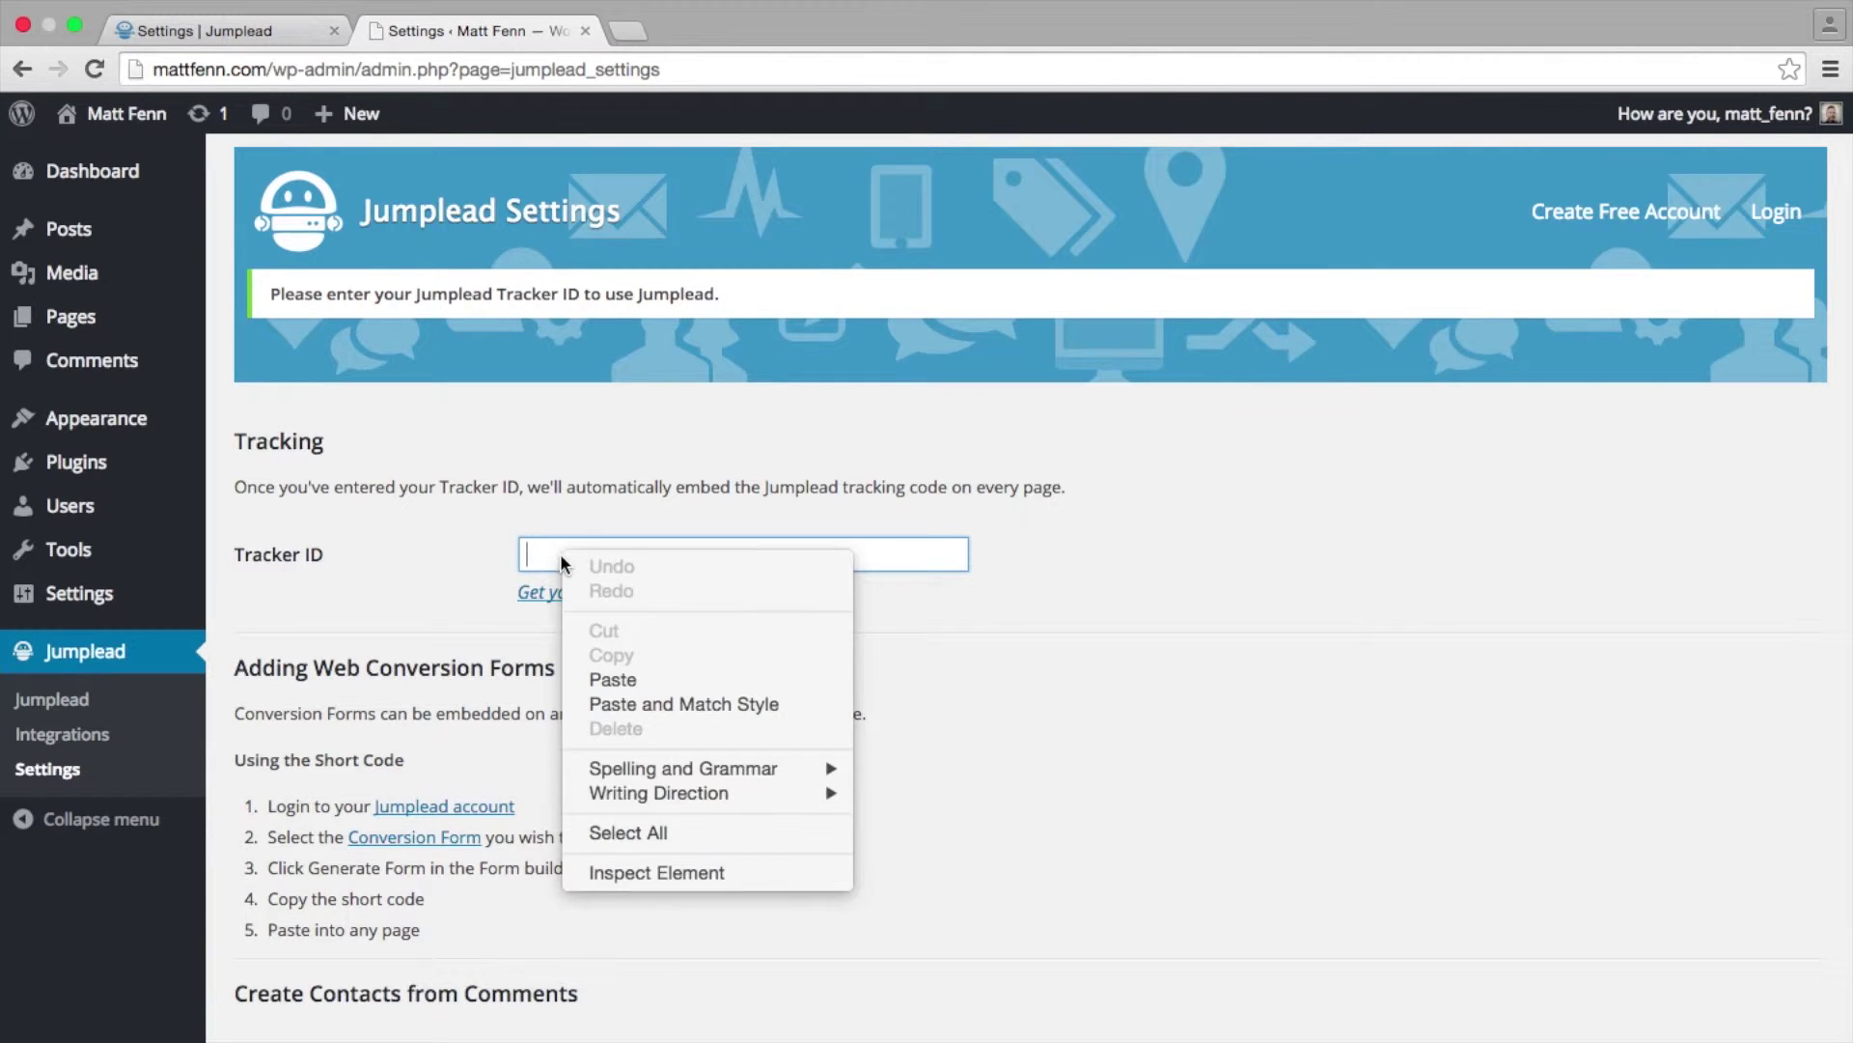
click(625, 681)
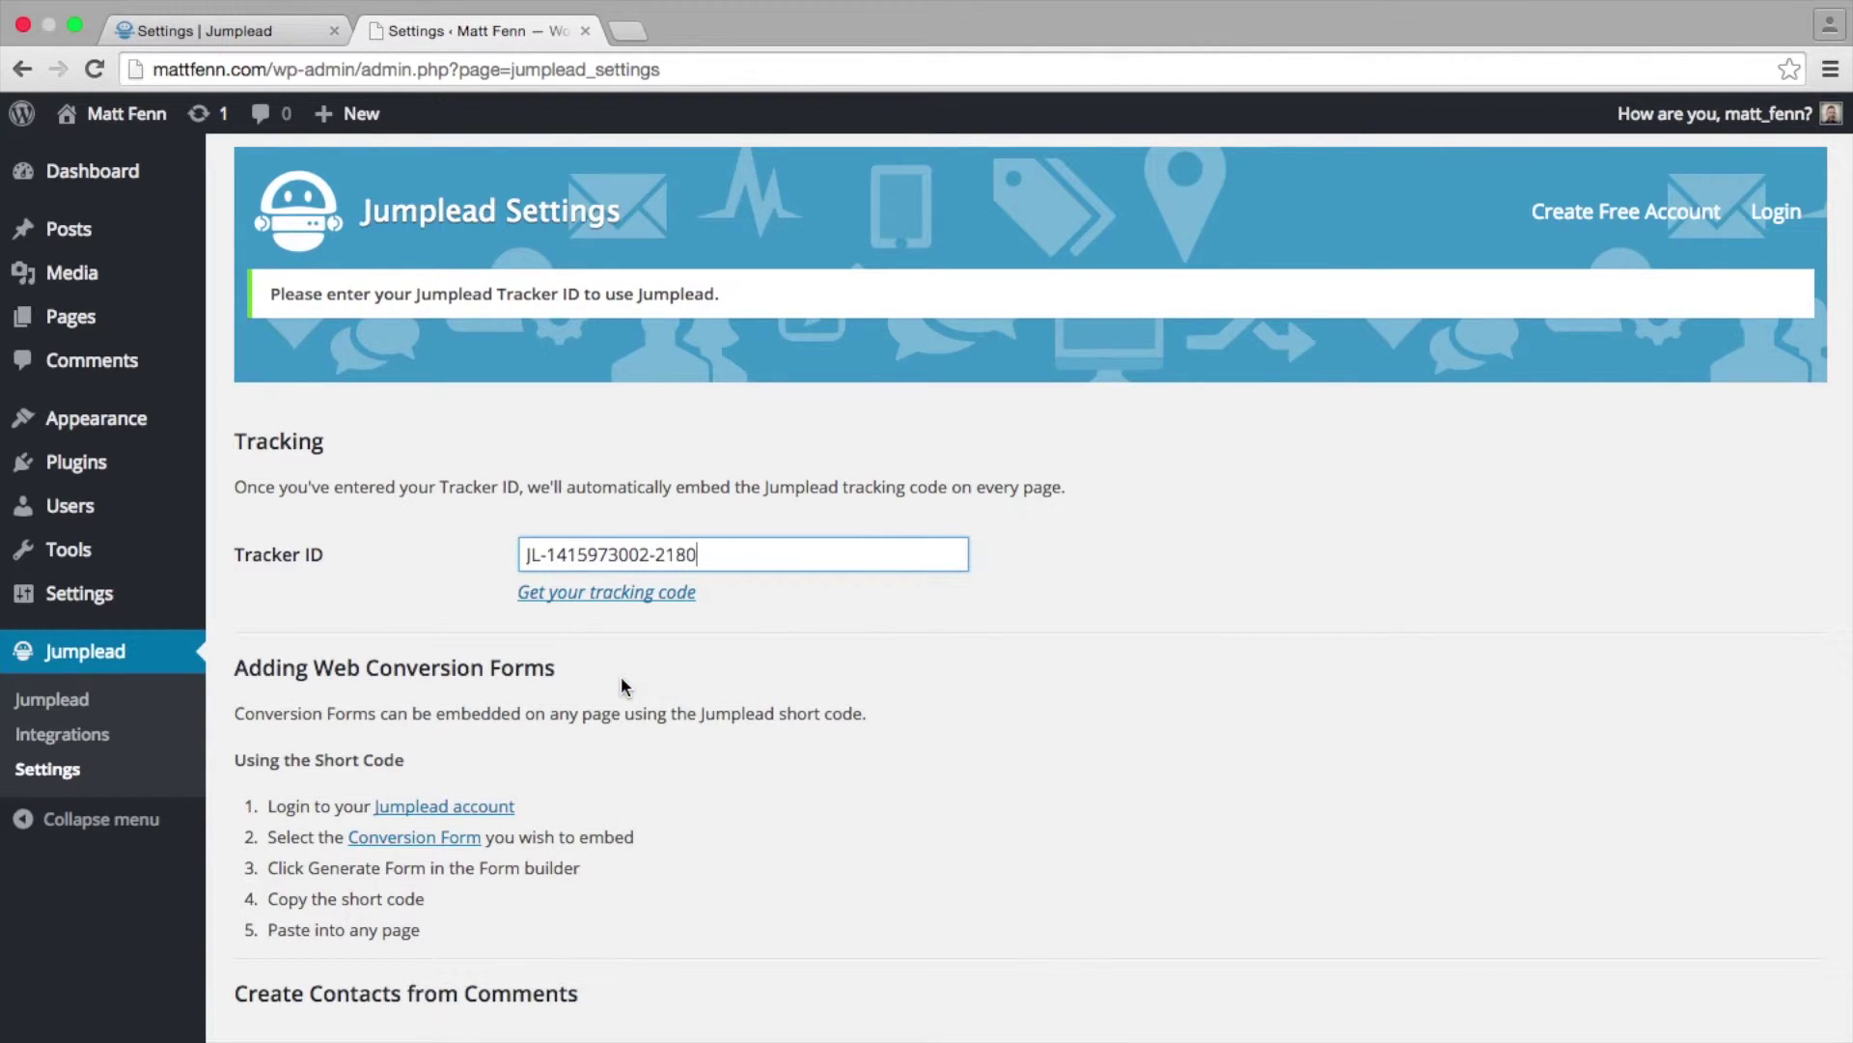
click(1236, 718)
scroll(1045, 795, down, 4)
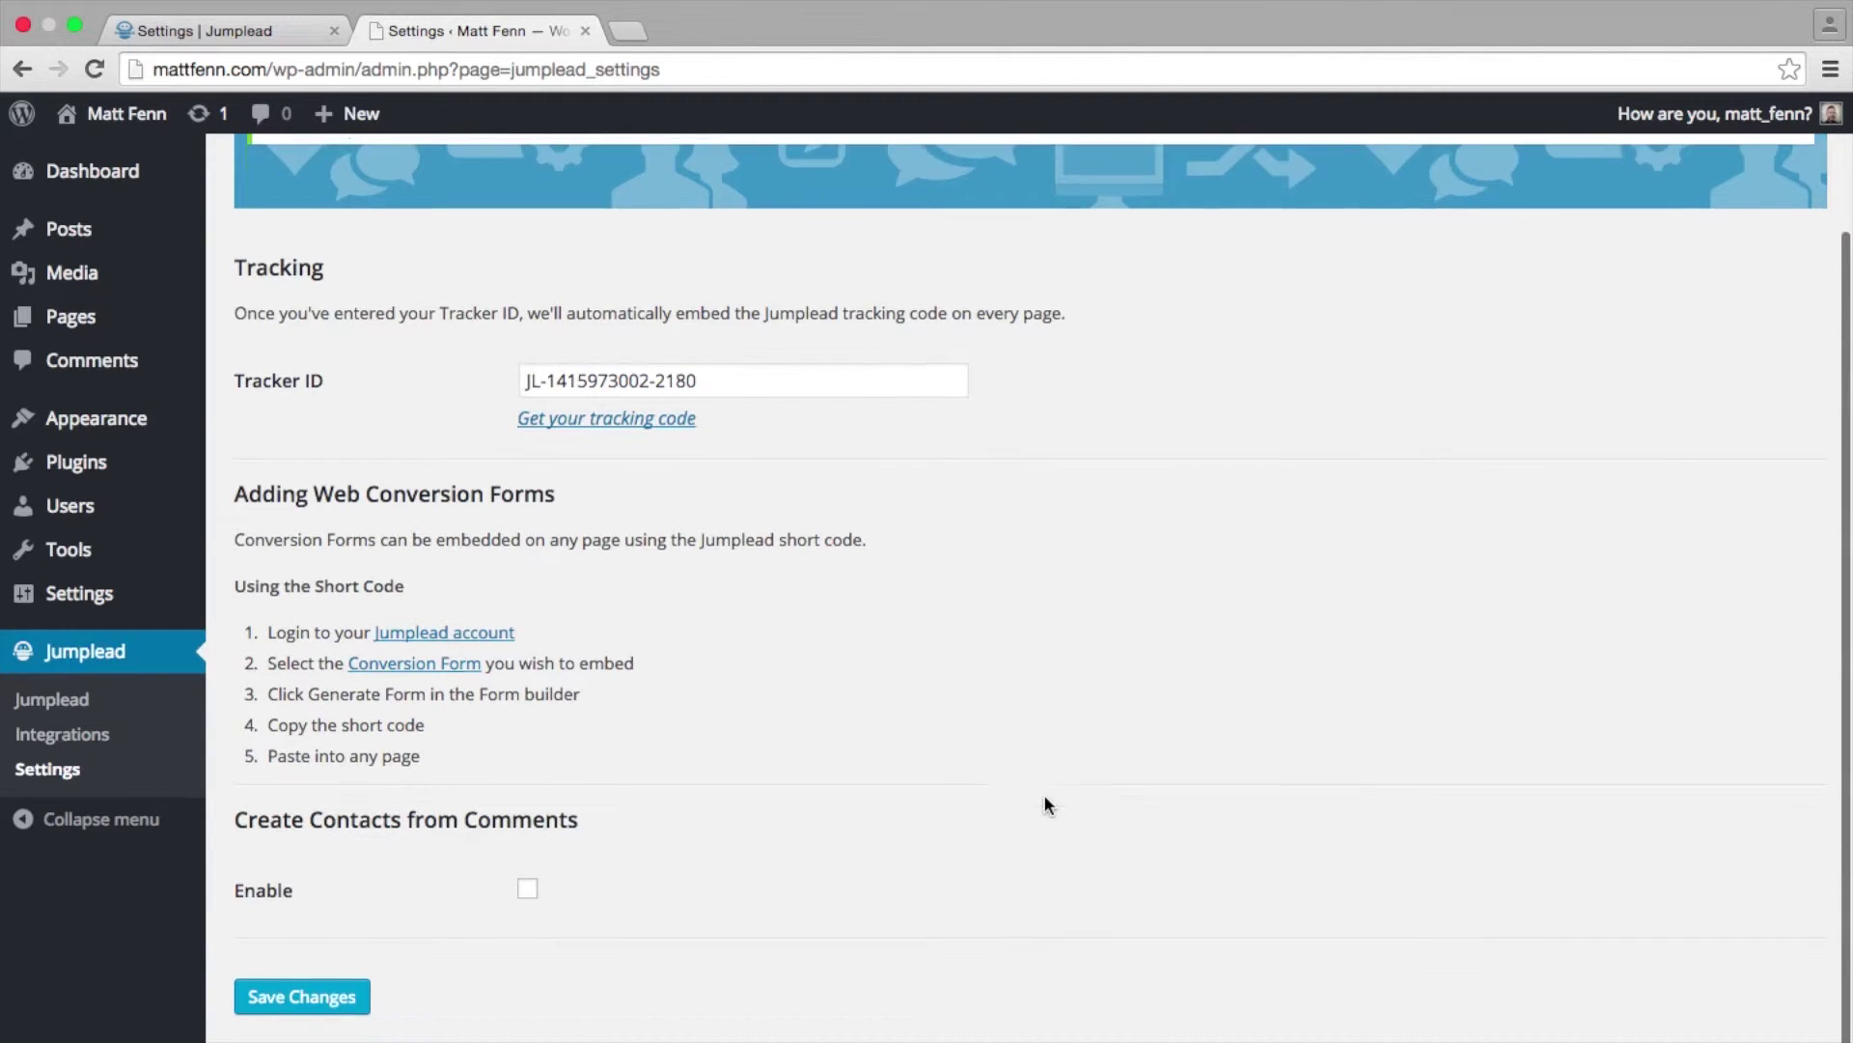
scroll(1044, 804, down, 1)
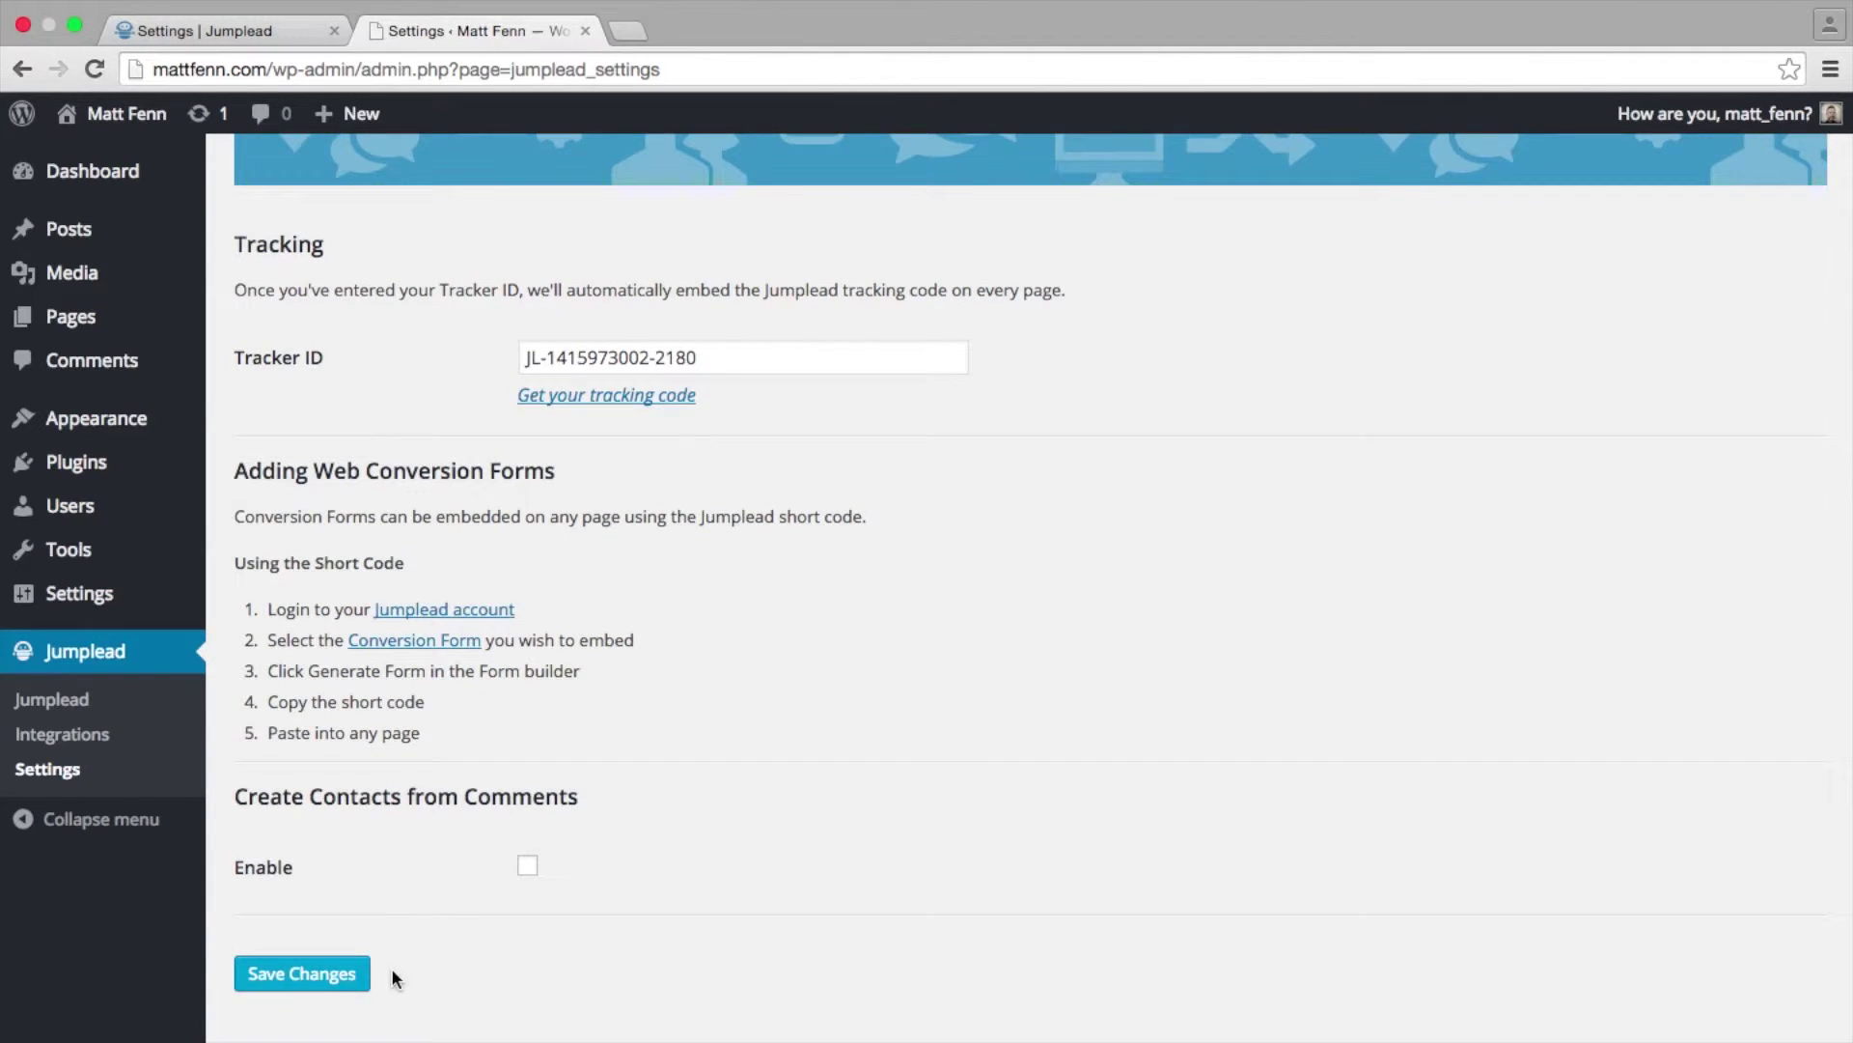
click(305, 979)
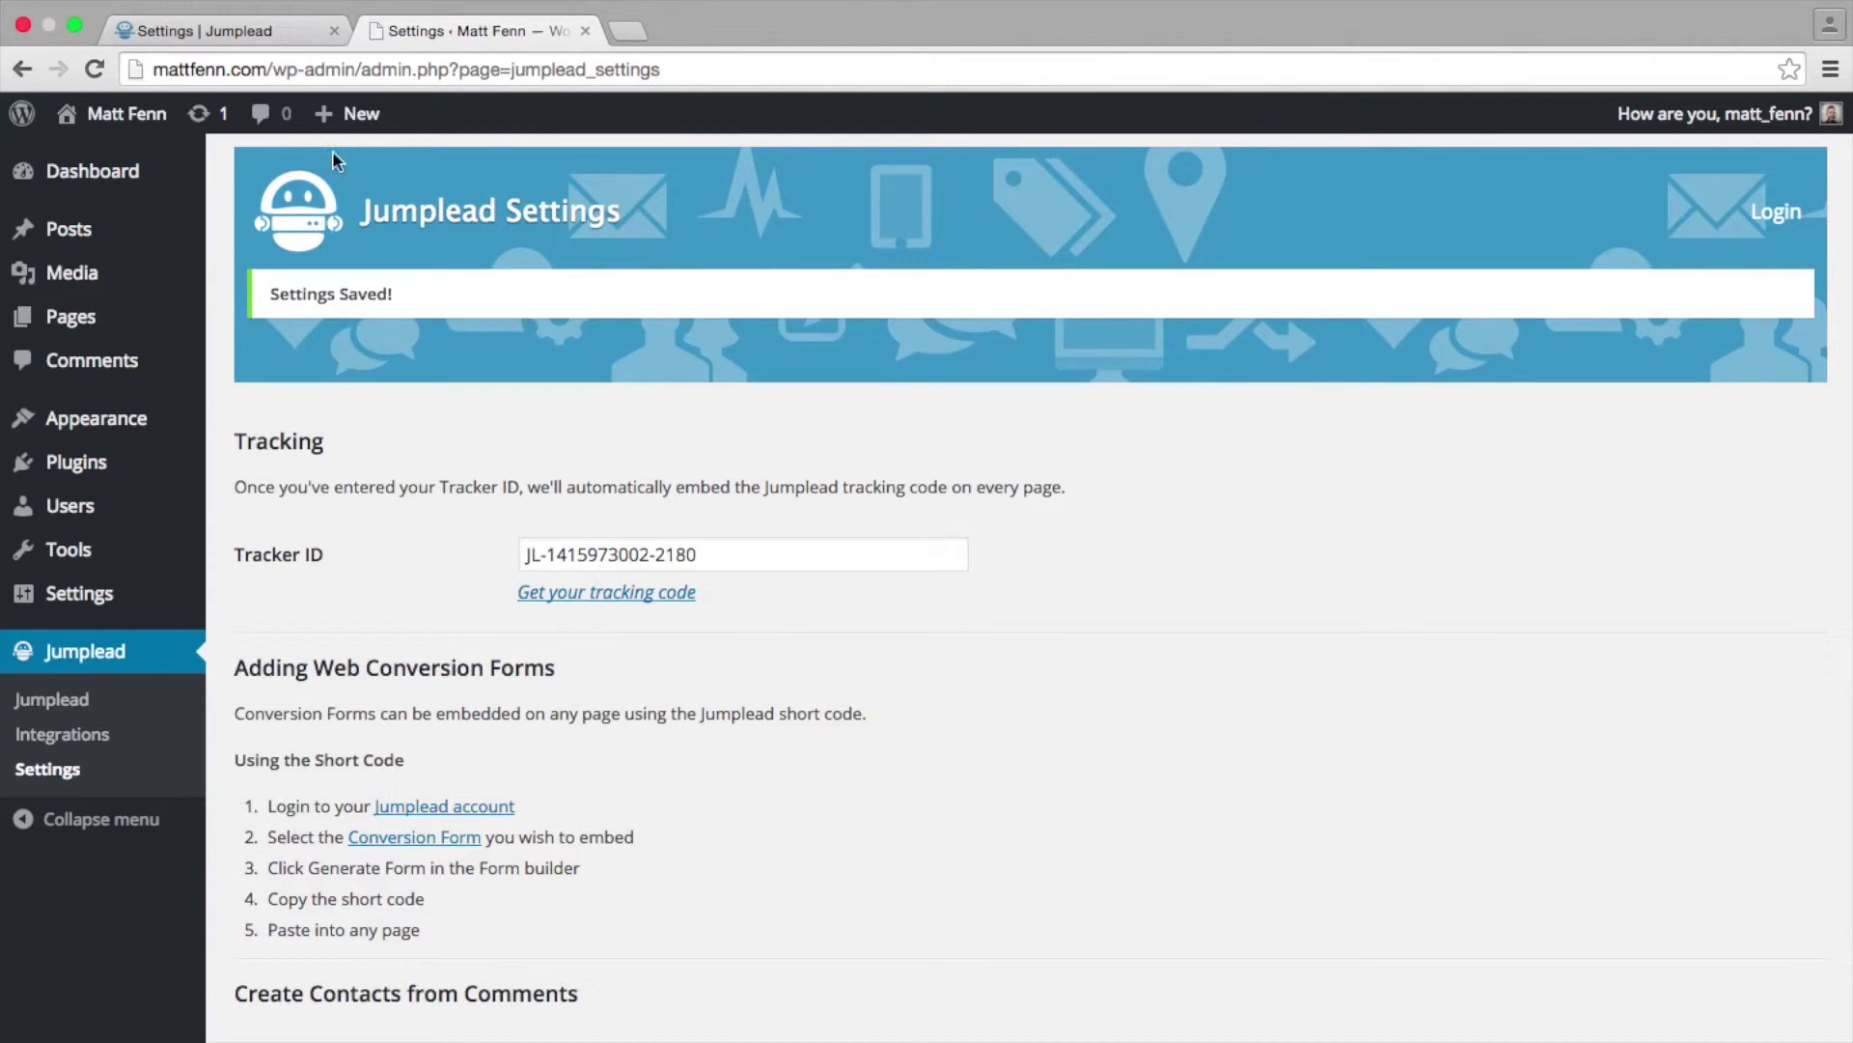
Open the live site's 'Do you Create or Consume?' post and scroll through it
mouse_move(116, 113)
click(92, 164)
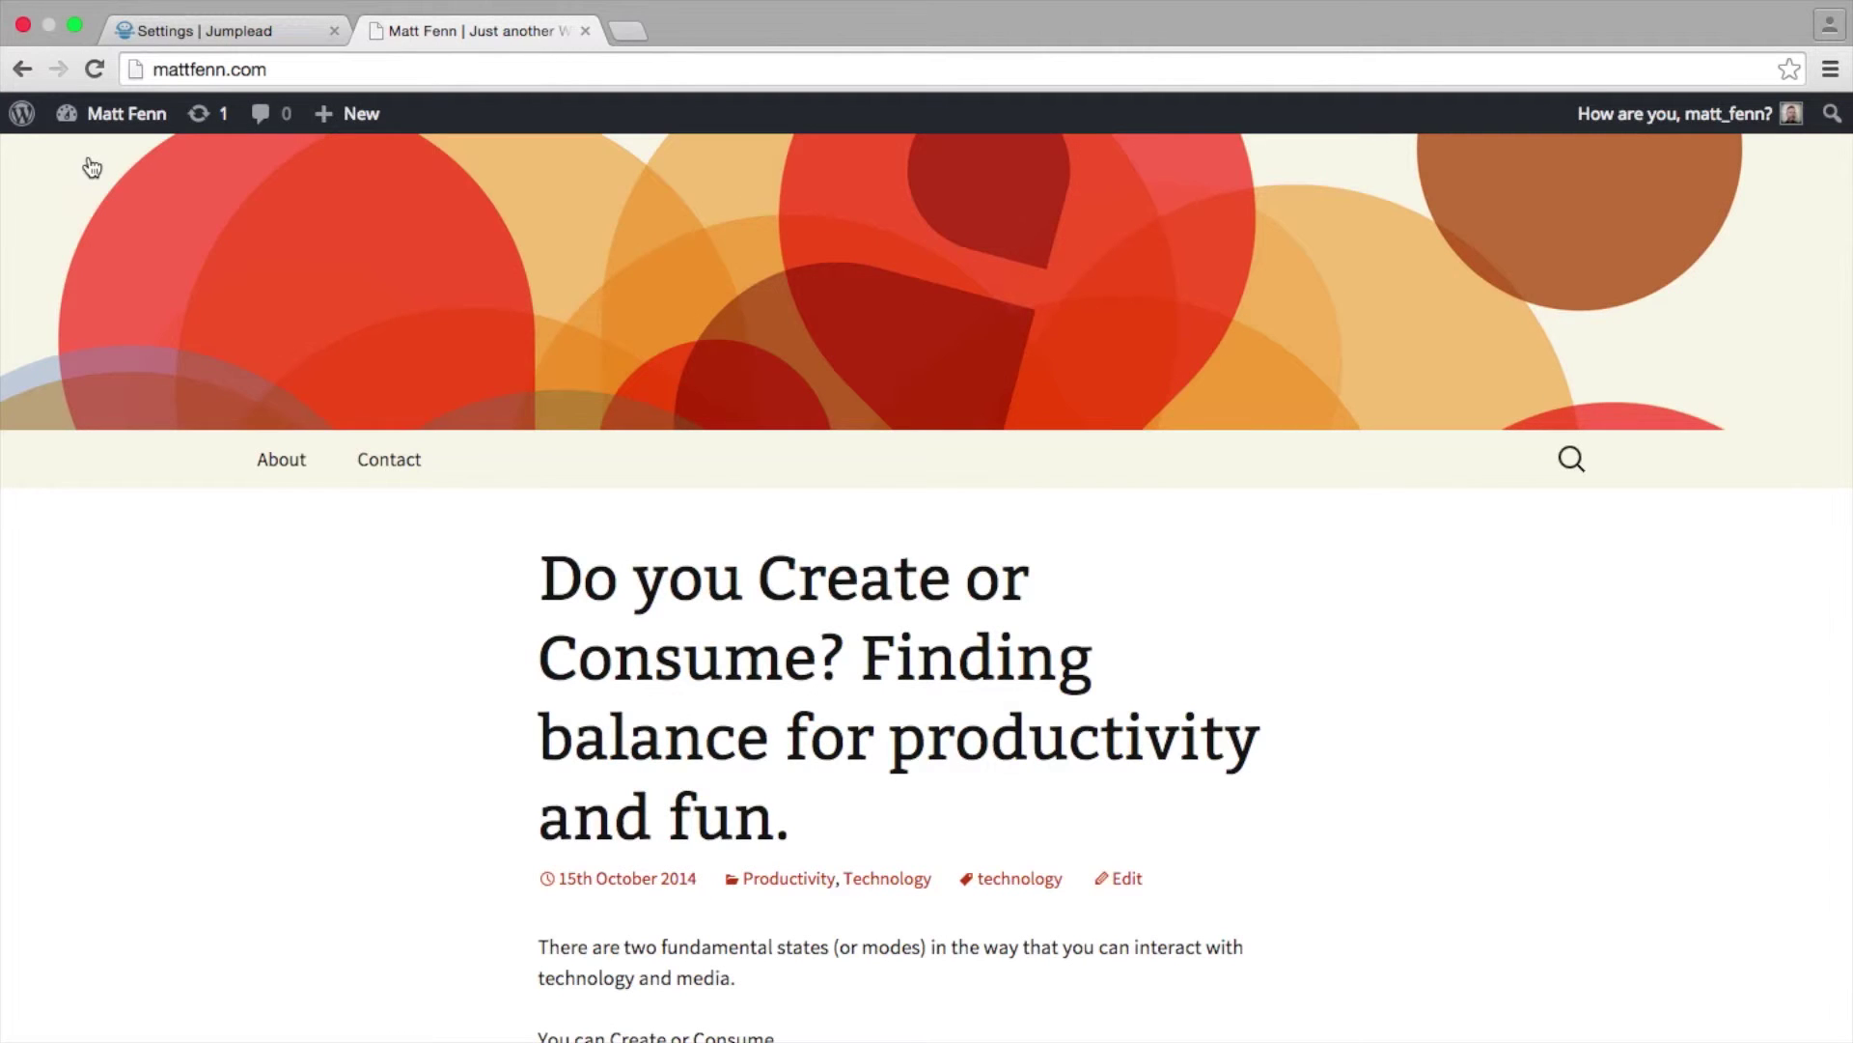
click(855, 675)
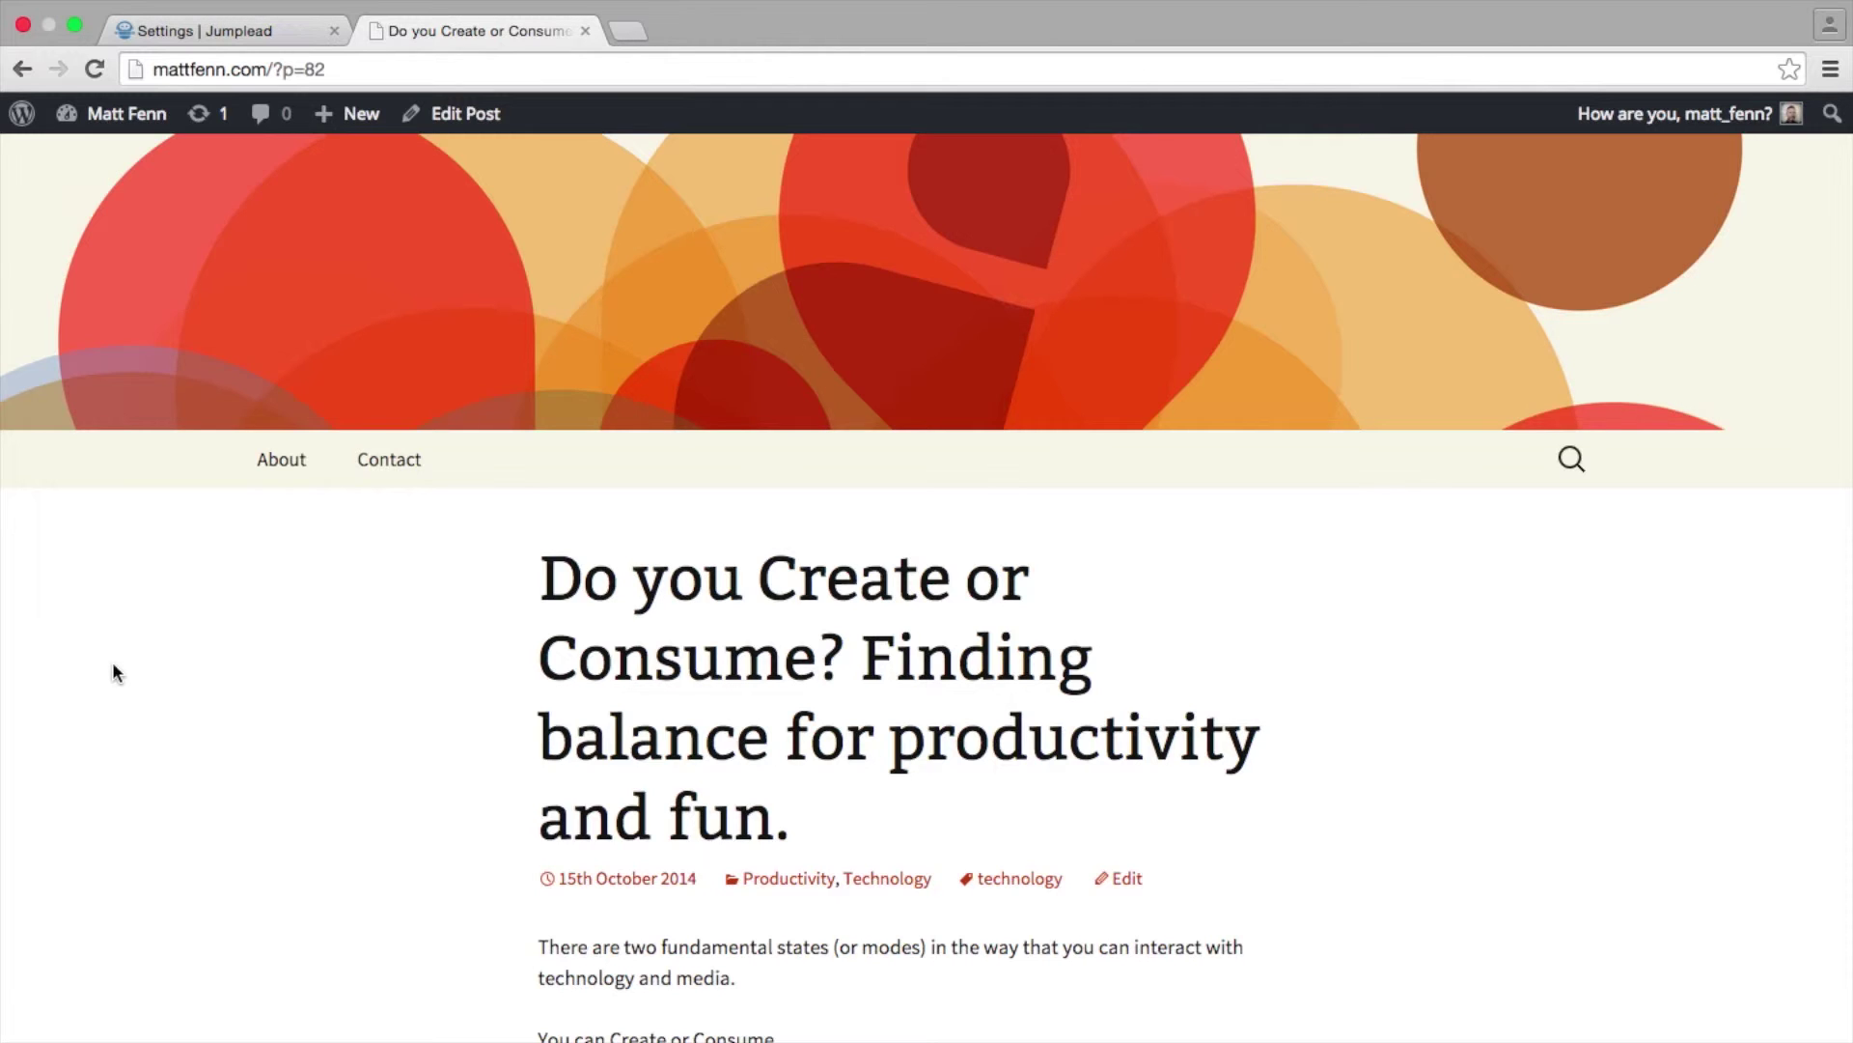
scroll(743, 674, down, 5)
scroll(743, 674, down, 5)
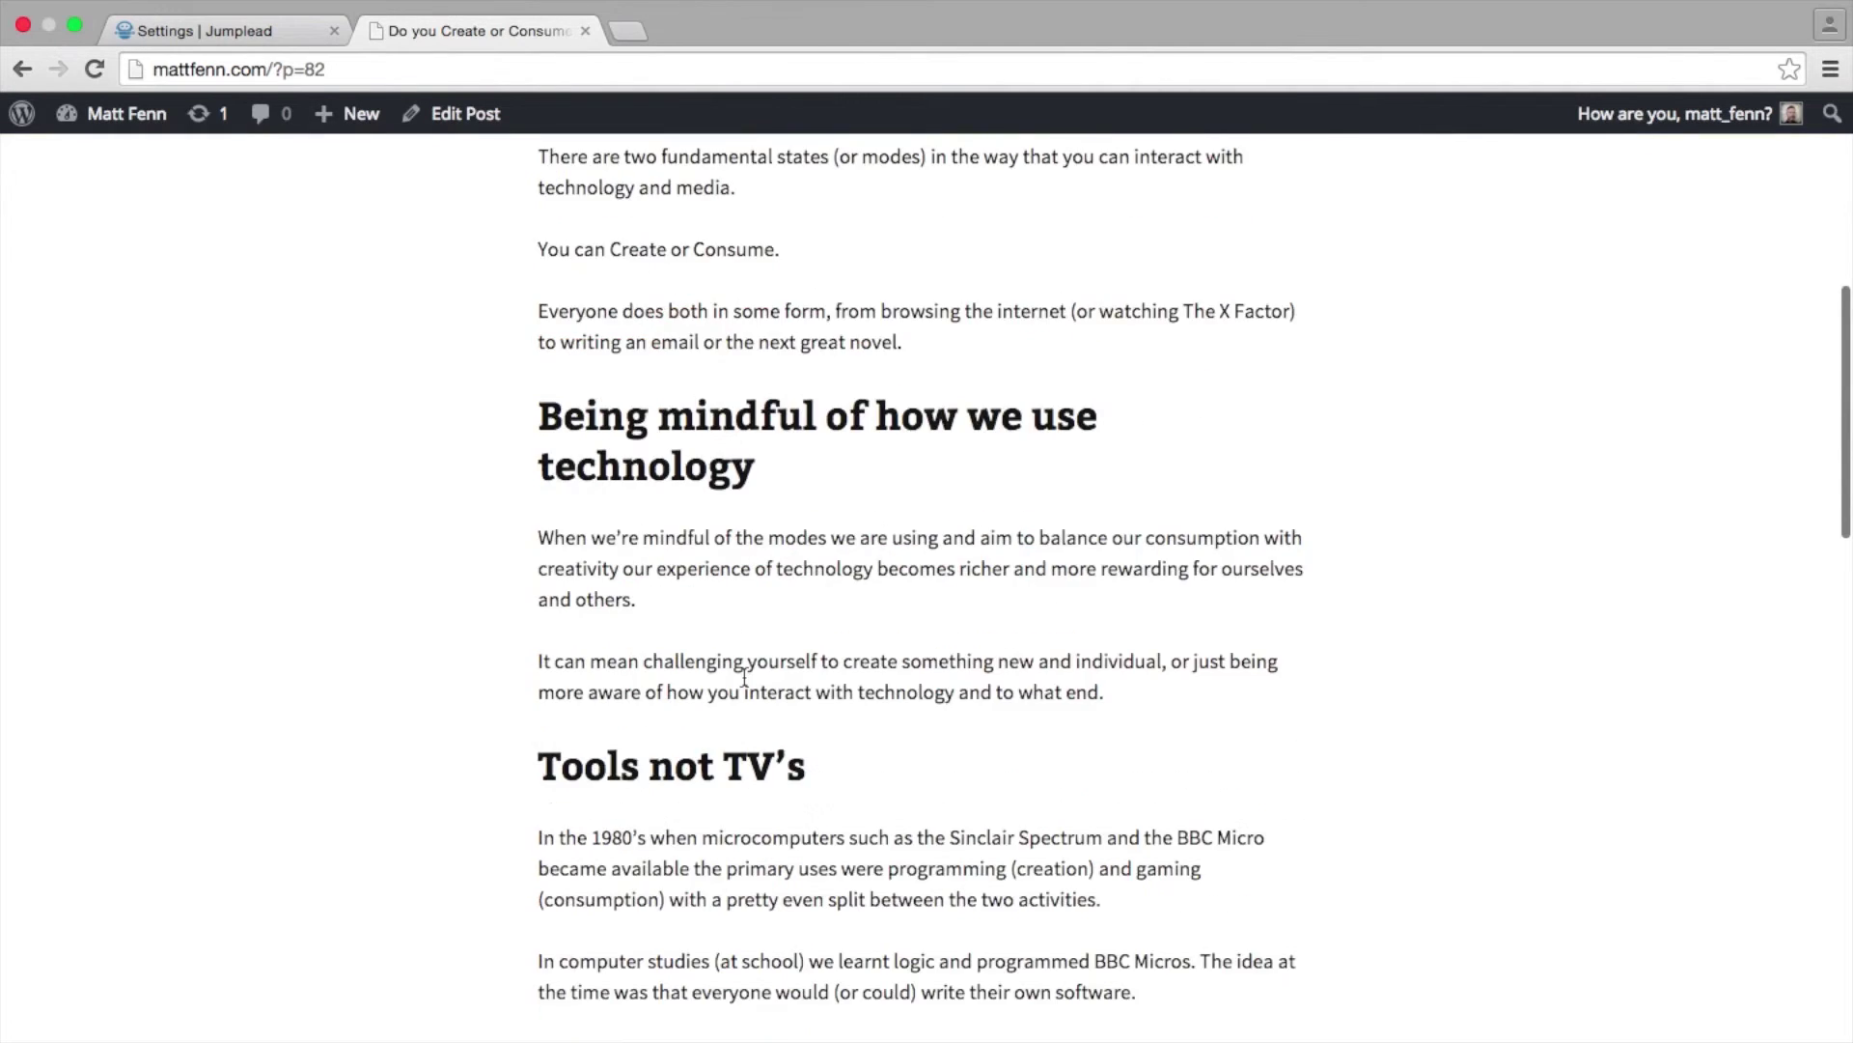
scroll(743, 674, down, 3)
scroll(743, 674, down, 2)
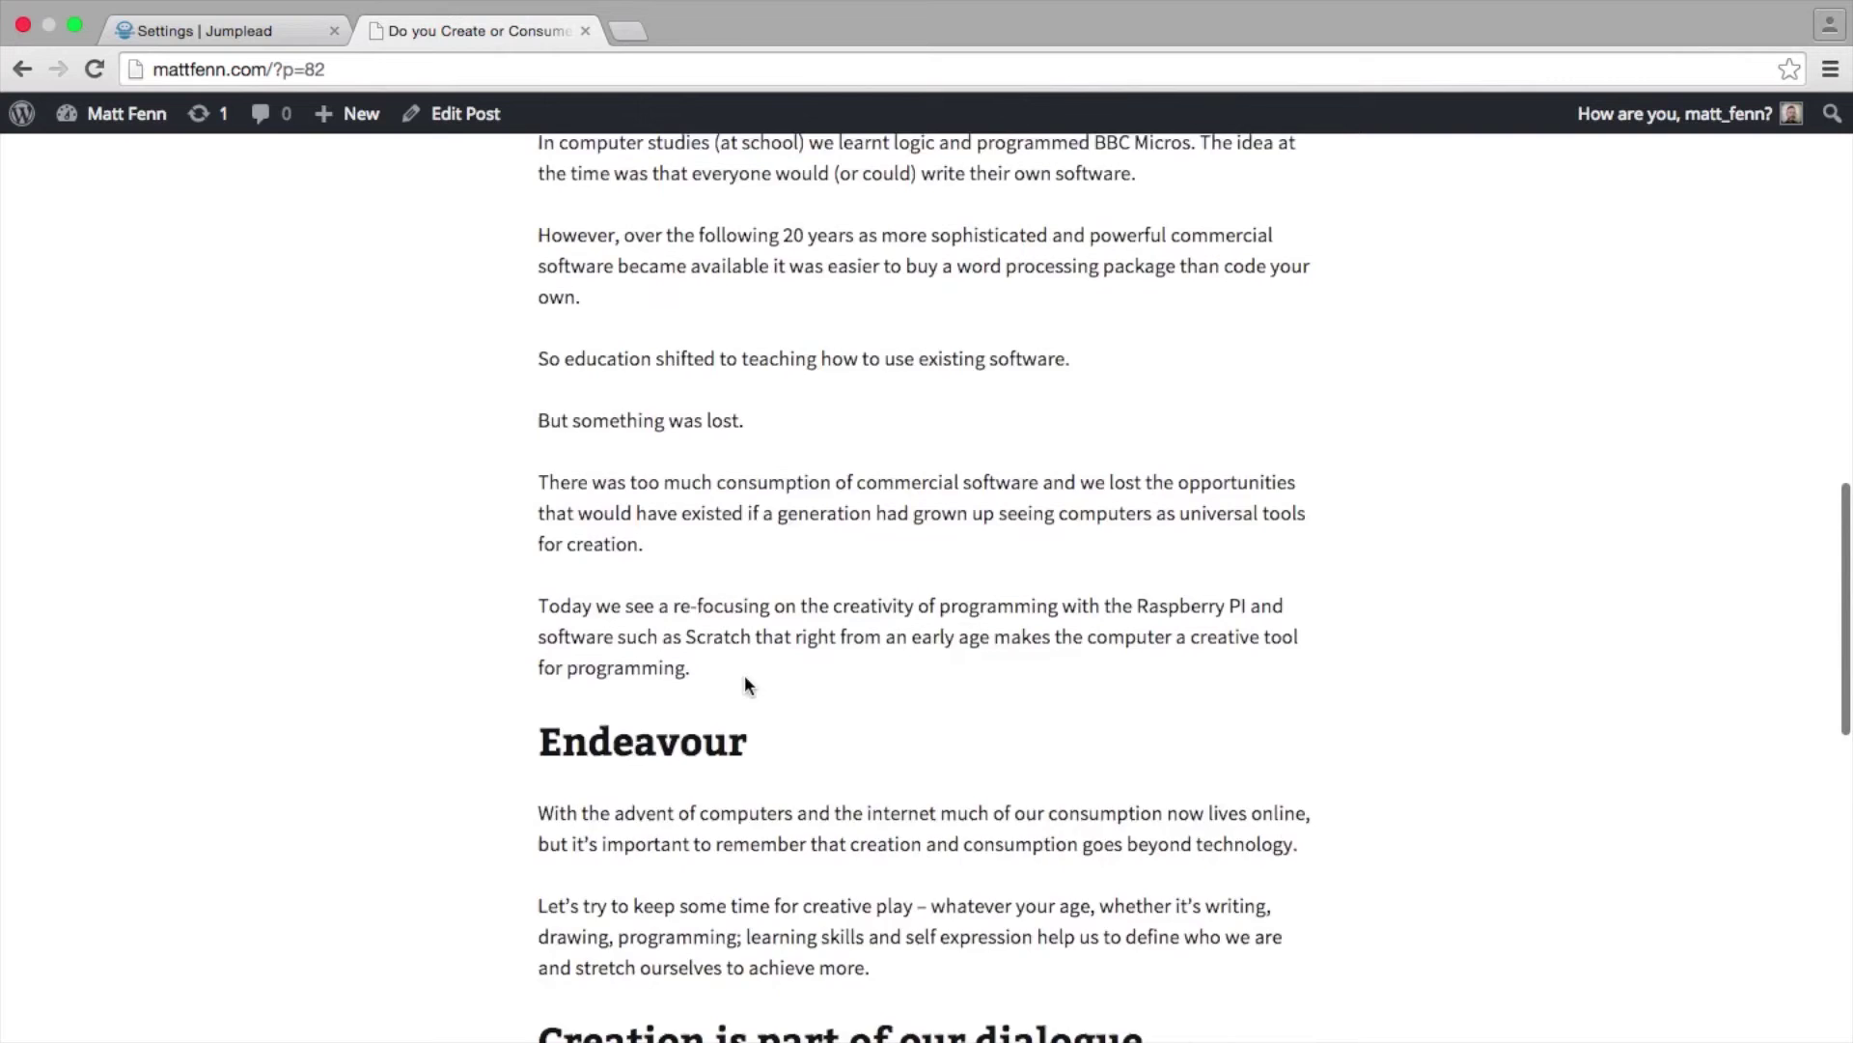
scroll(743, 673, down, 5)
scroll(744, 675, up, 5)
scroll(744, 676, up, 4)
scroll(744, 676, up, 4)
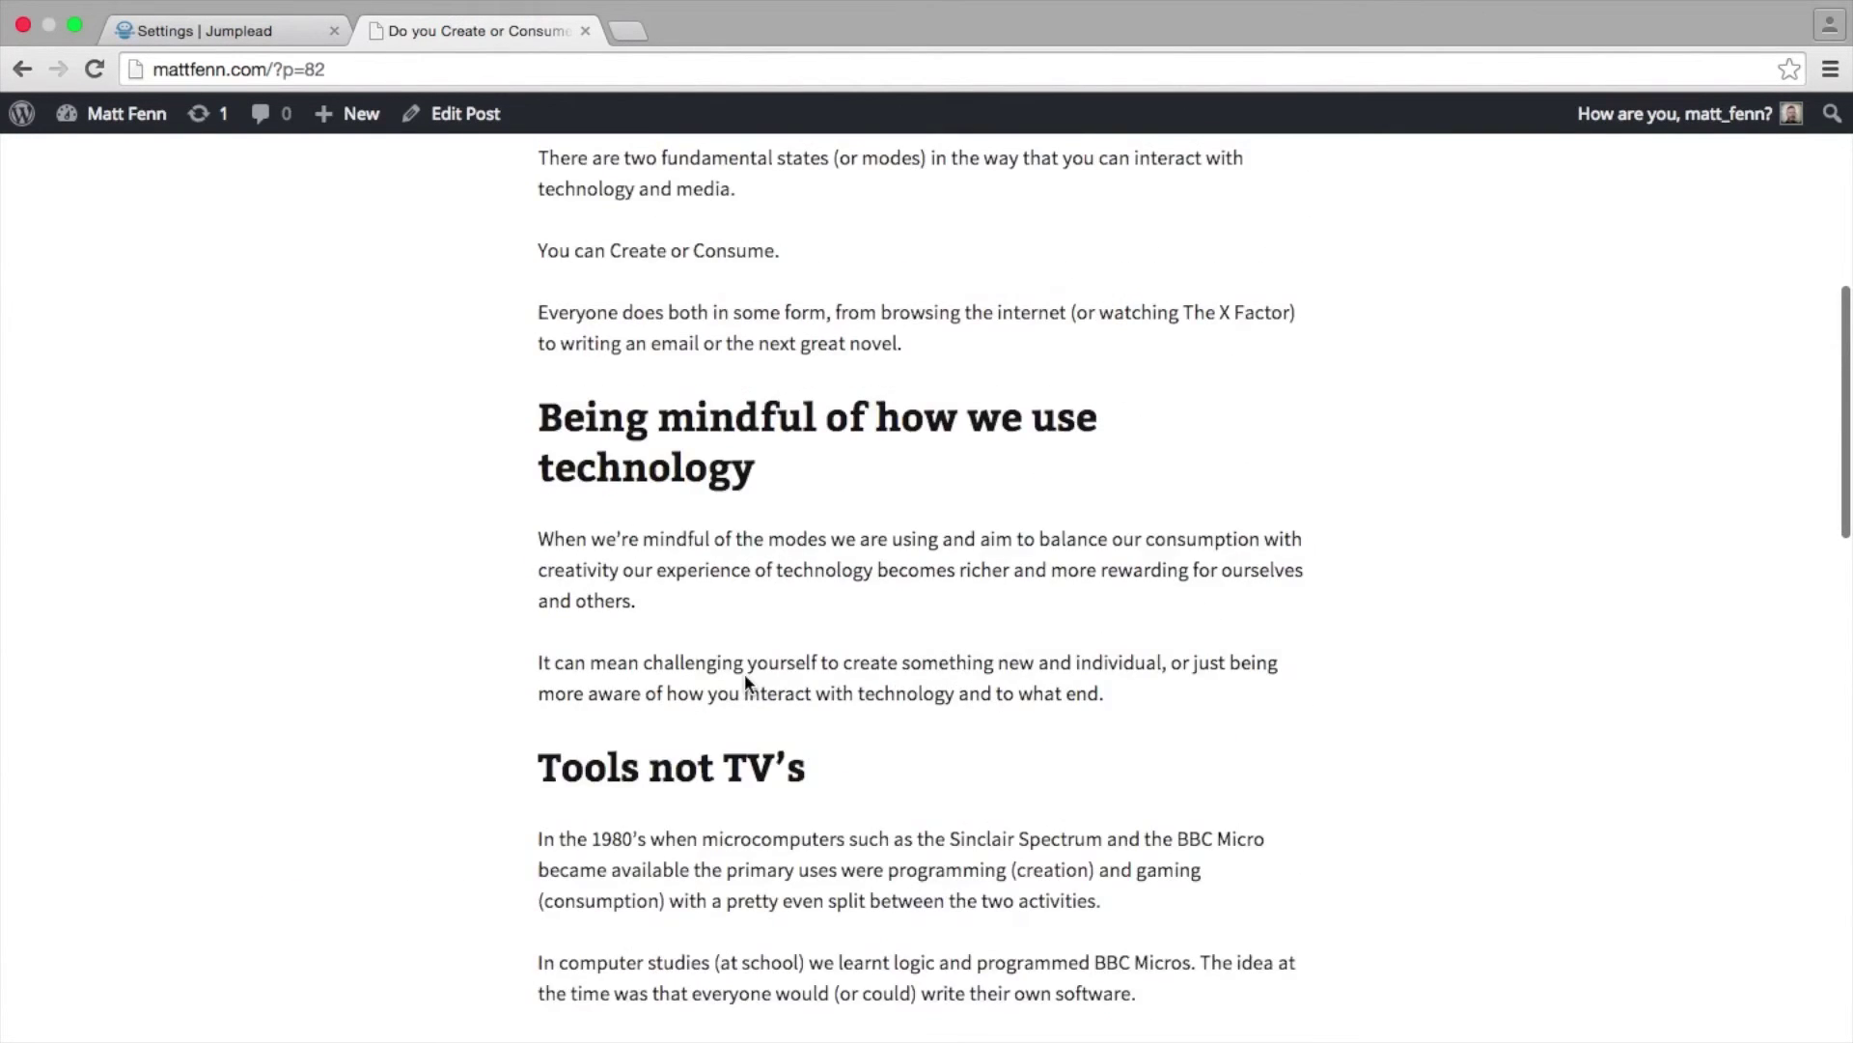
scroll(744, 675, up, 5)
scroll(748, 686, up, 3)
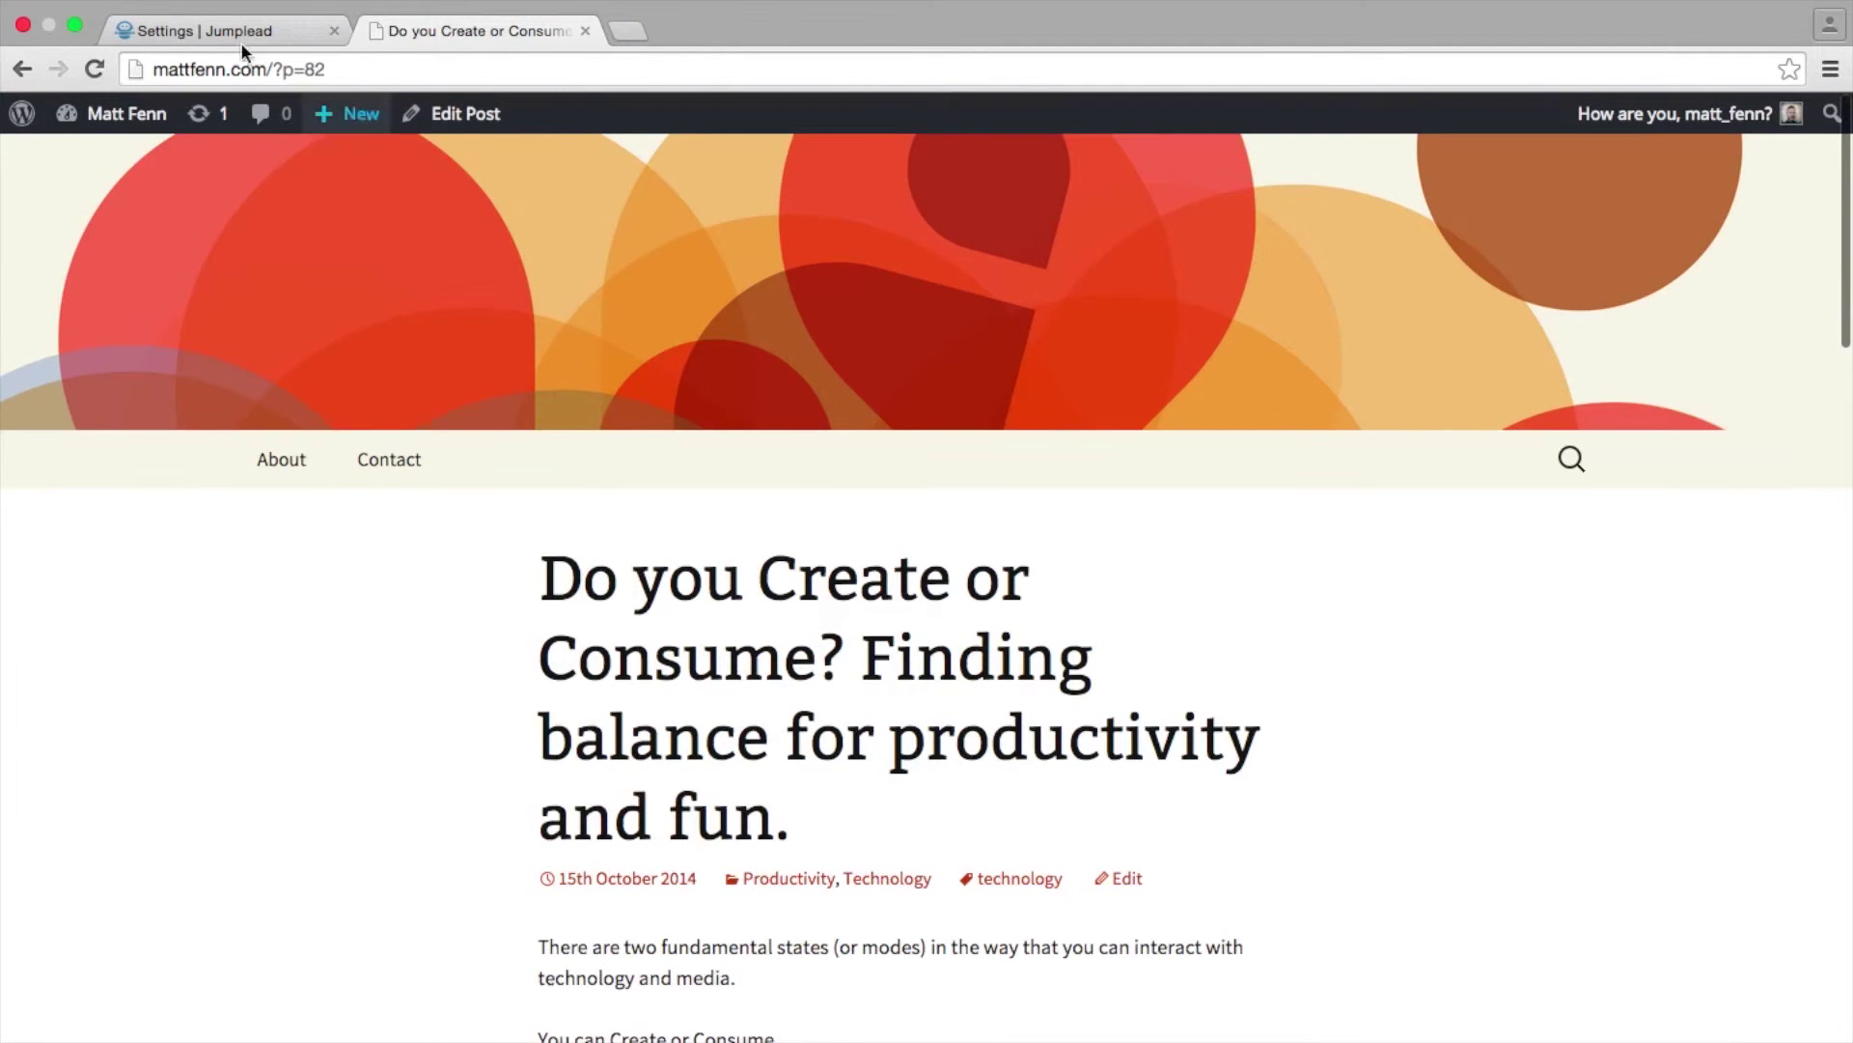
click(206, 32)
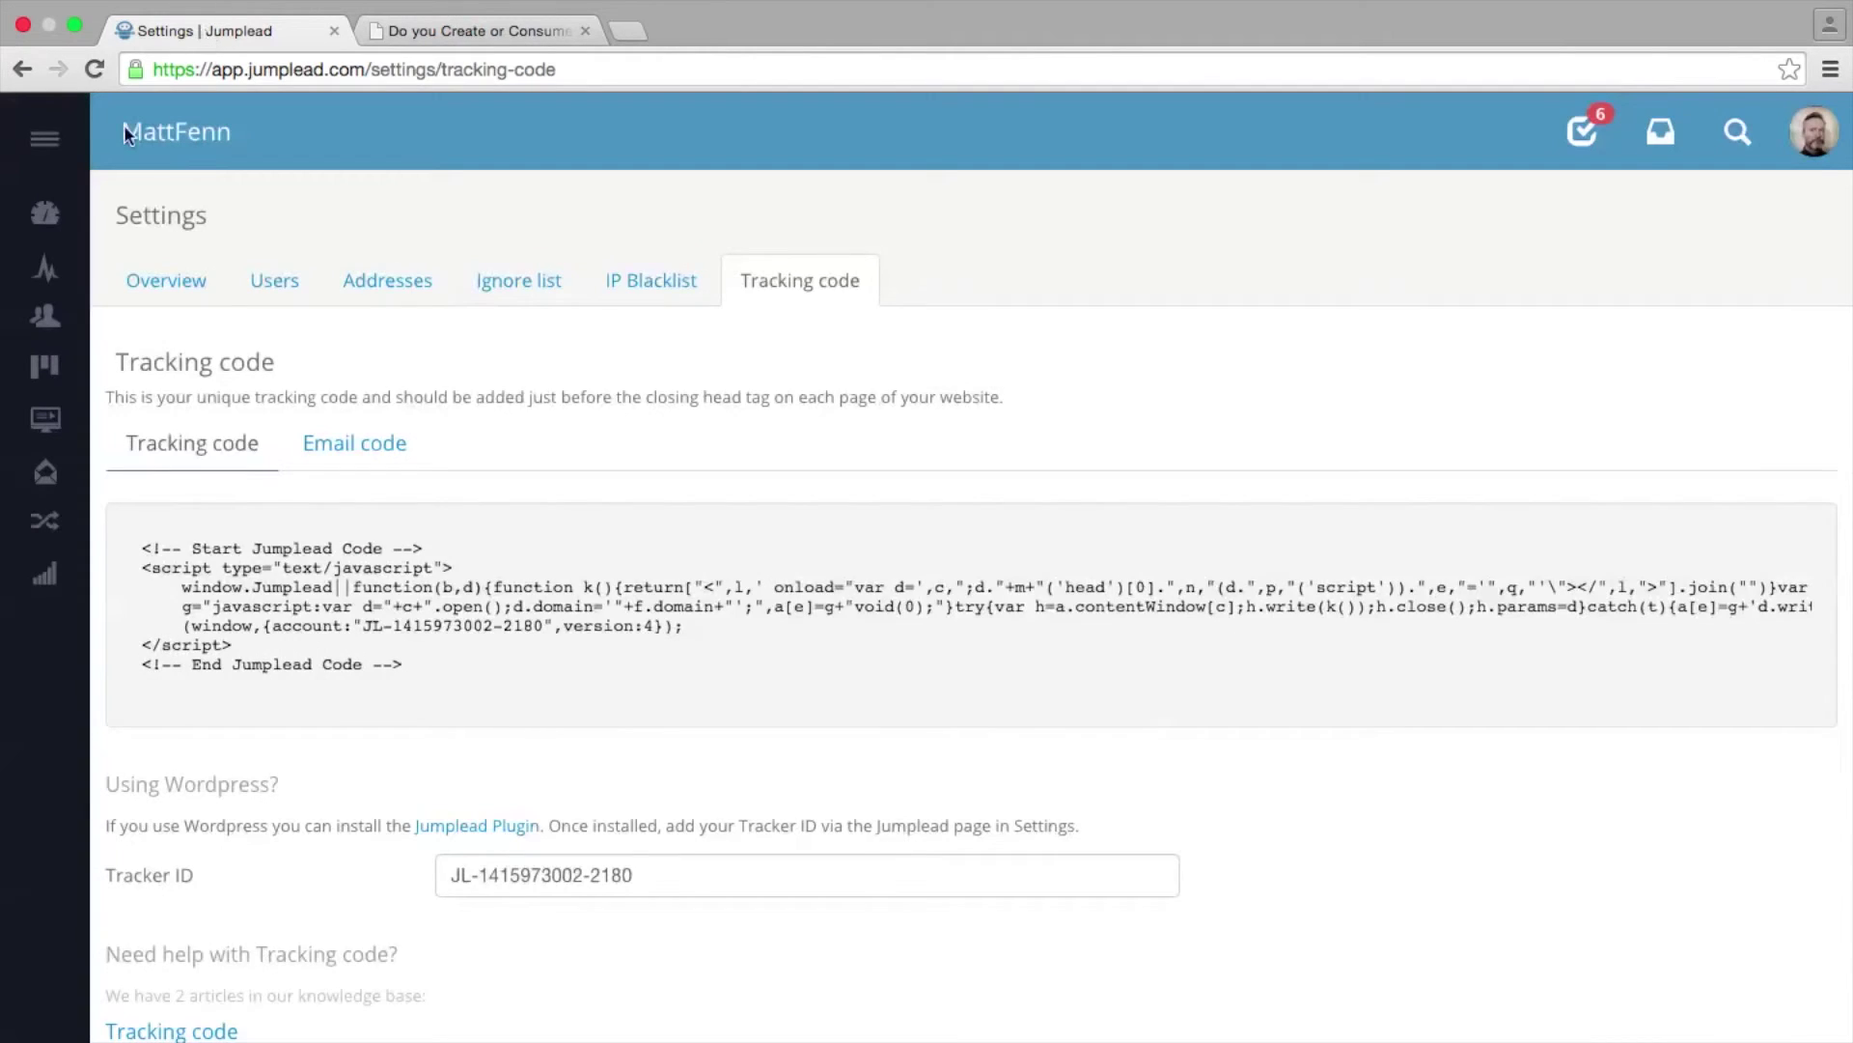
Check the Jumplead prospect's activity shows the tracked visit with two pages viewed
click(45, 271)
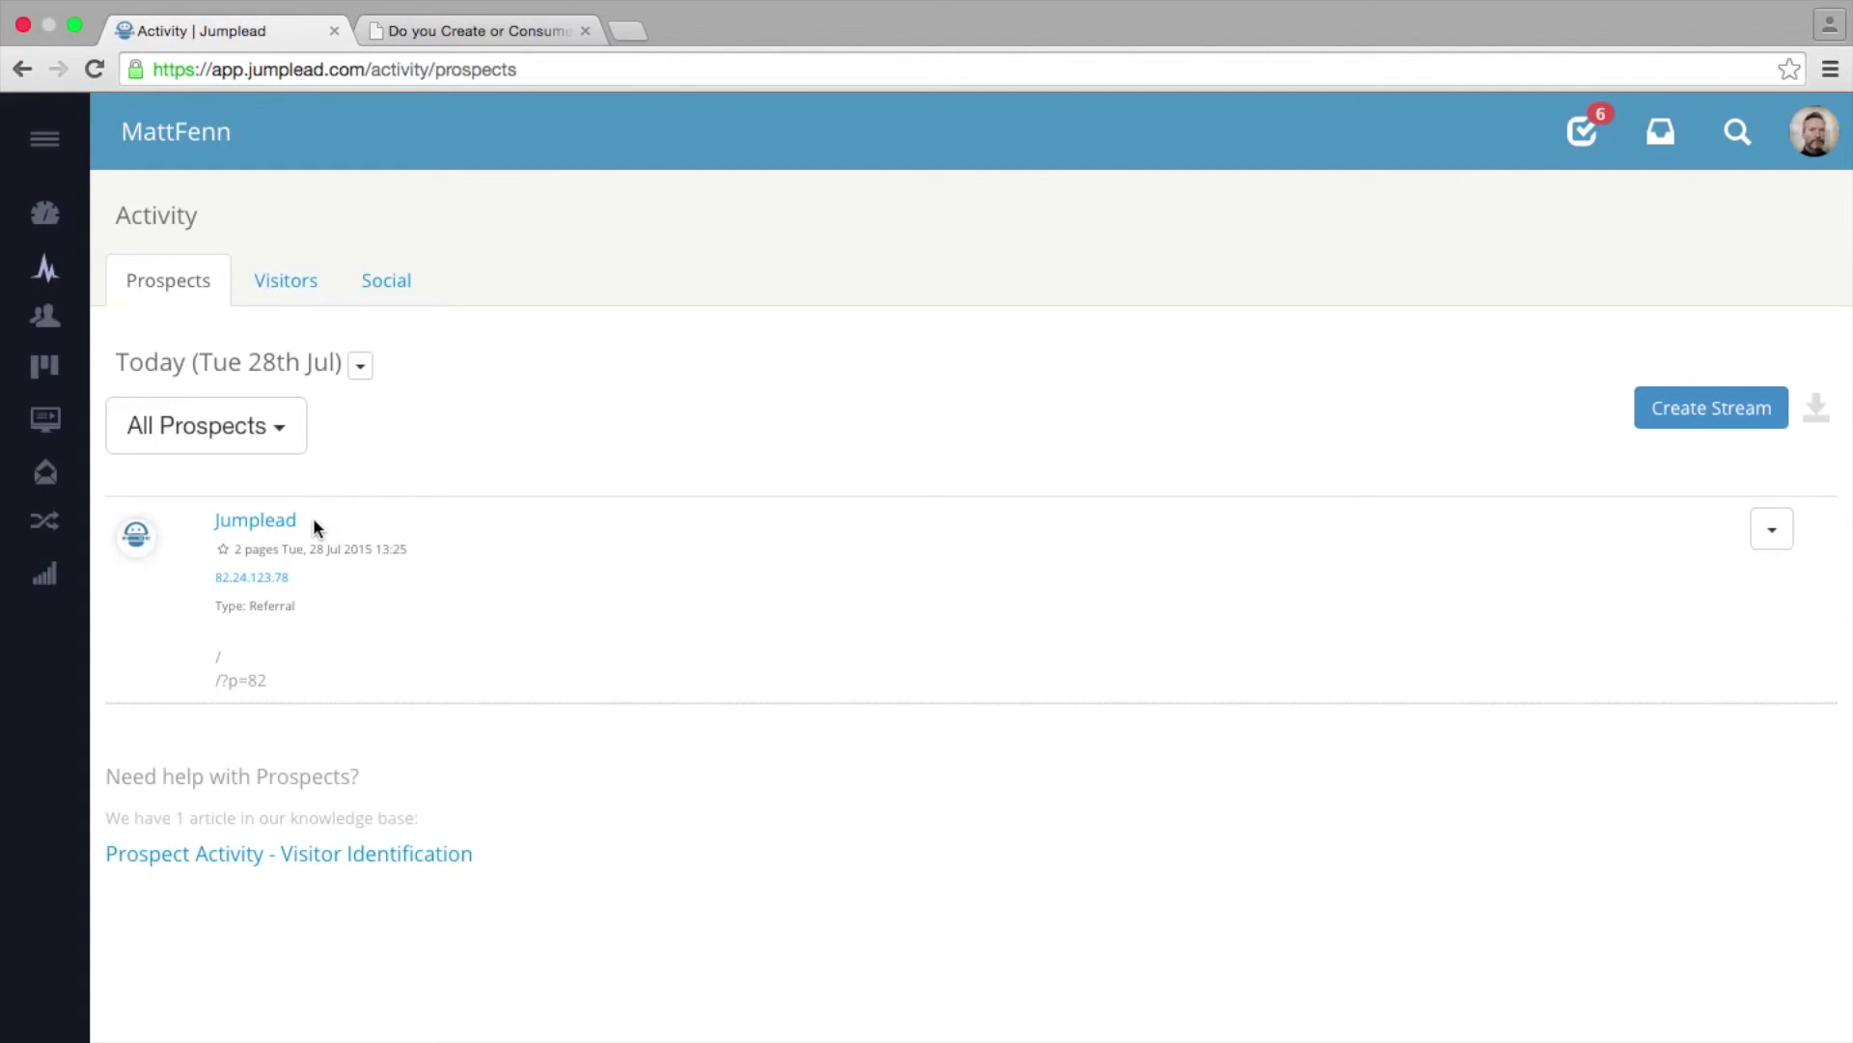
click(269, 529)
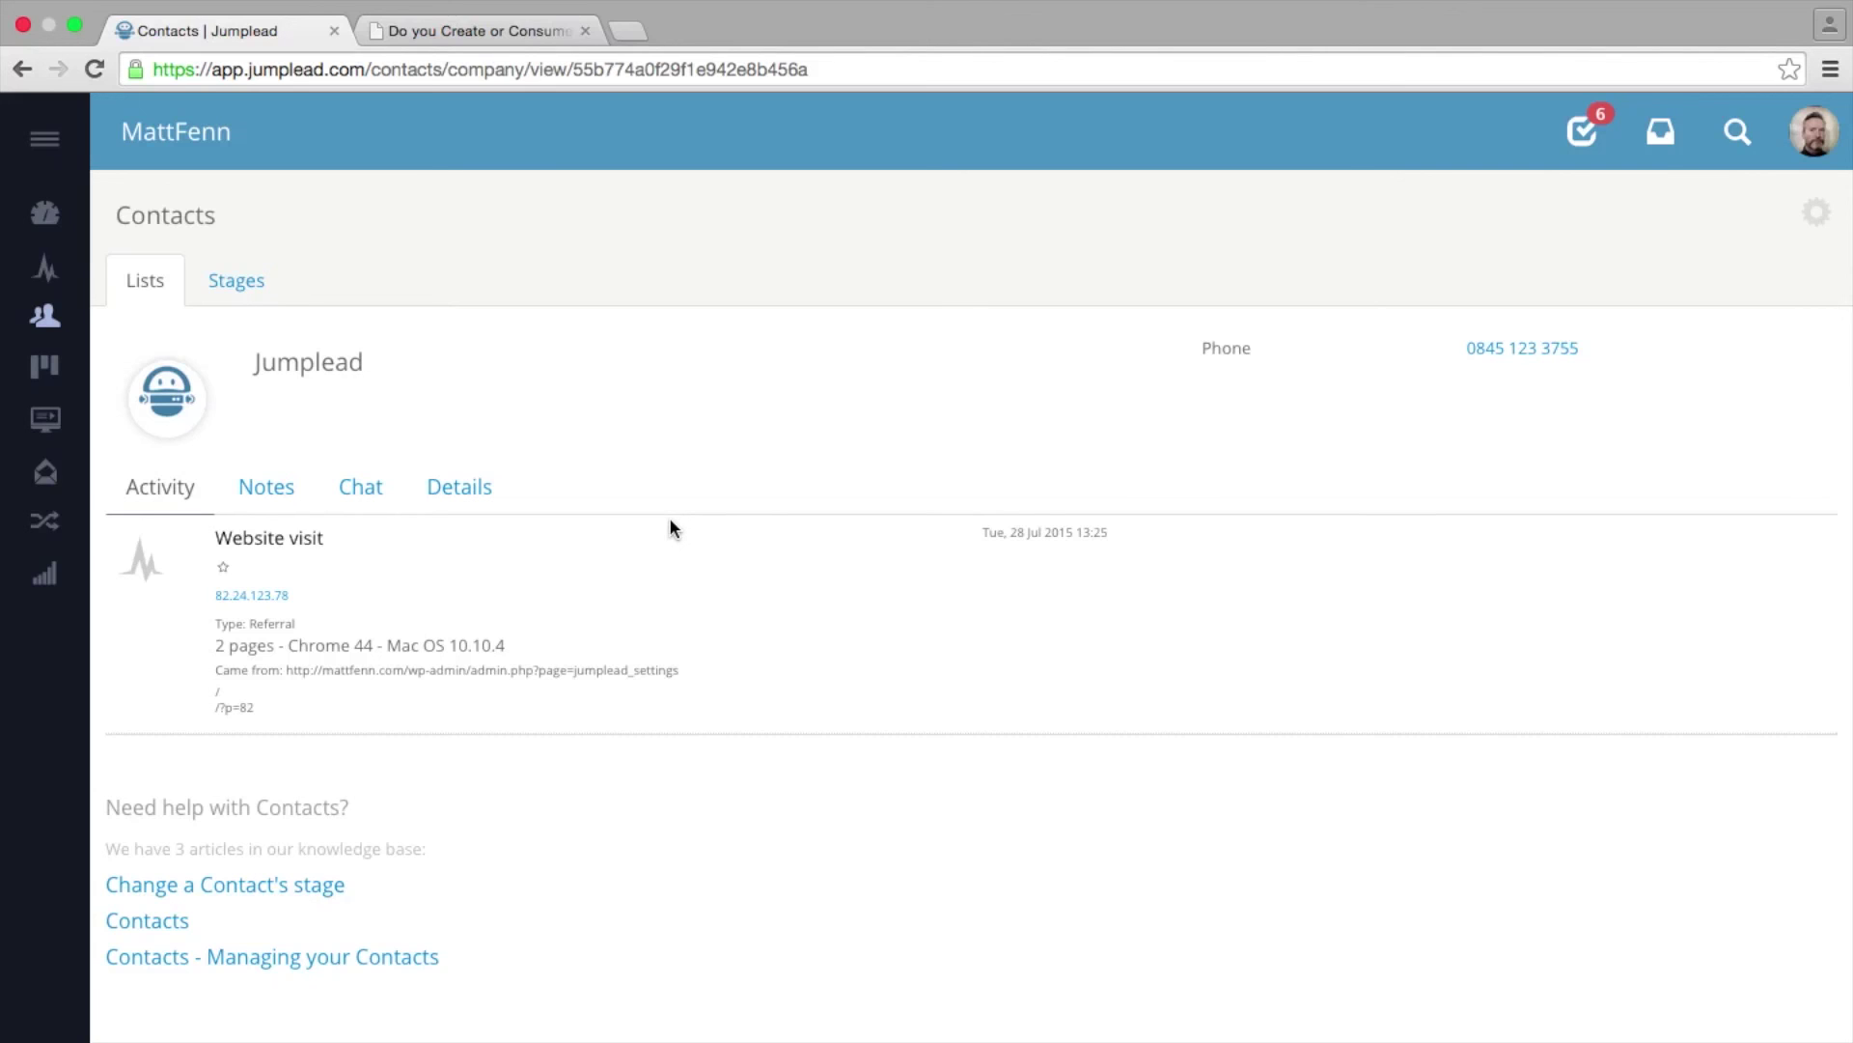
click(46, 213)
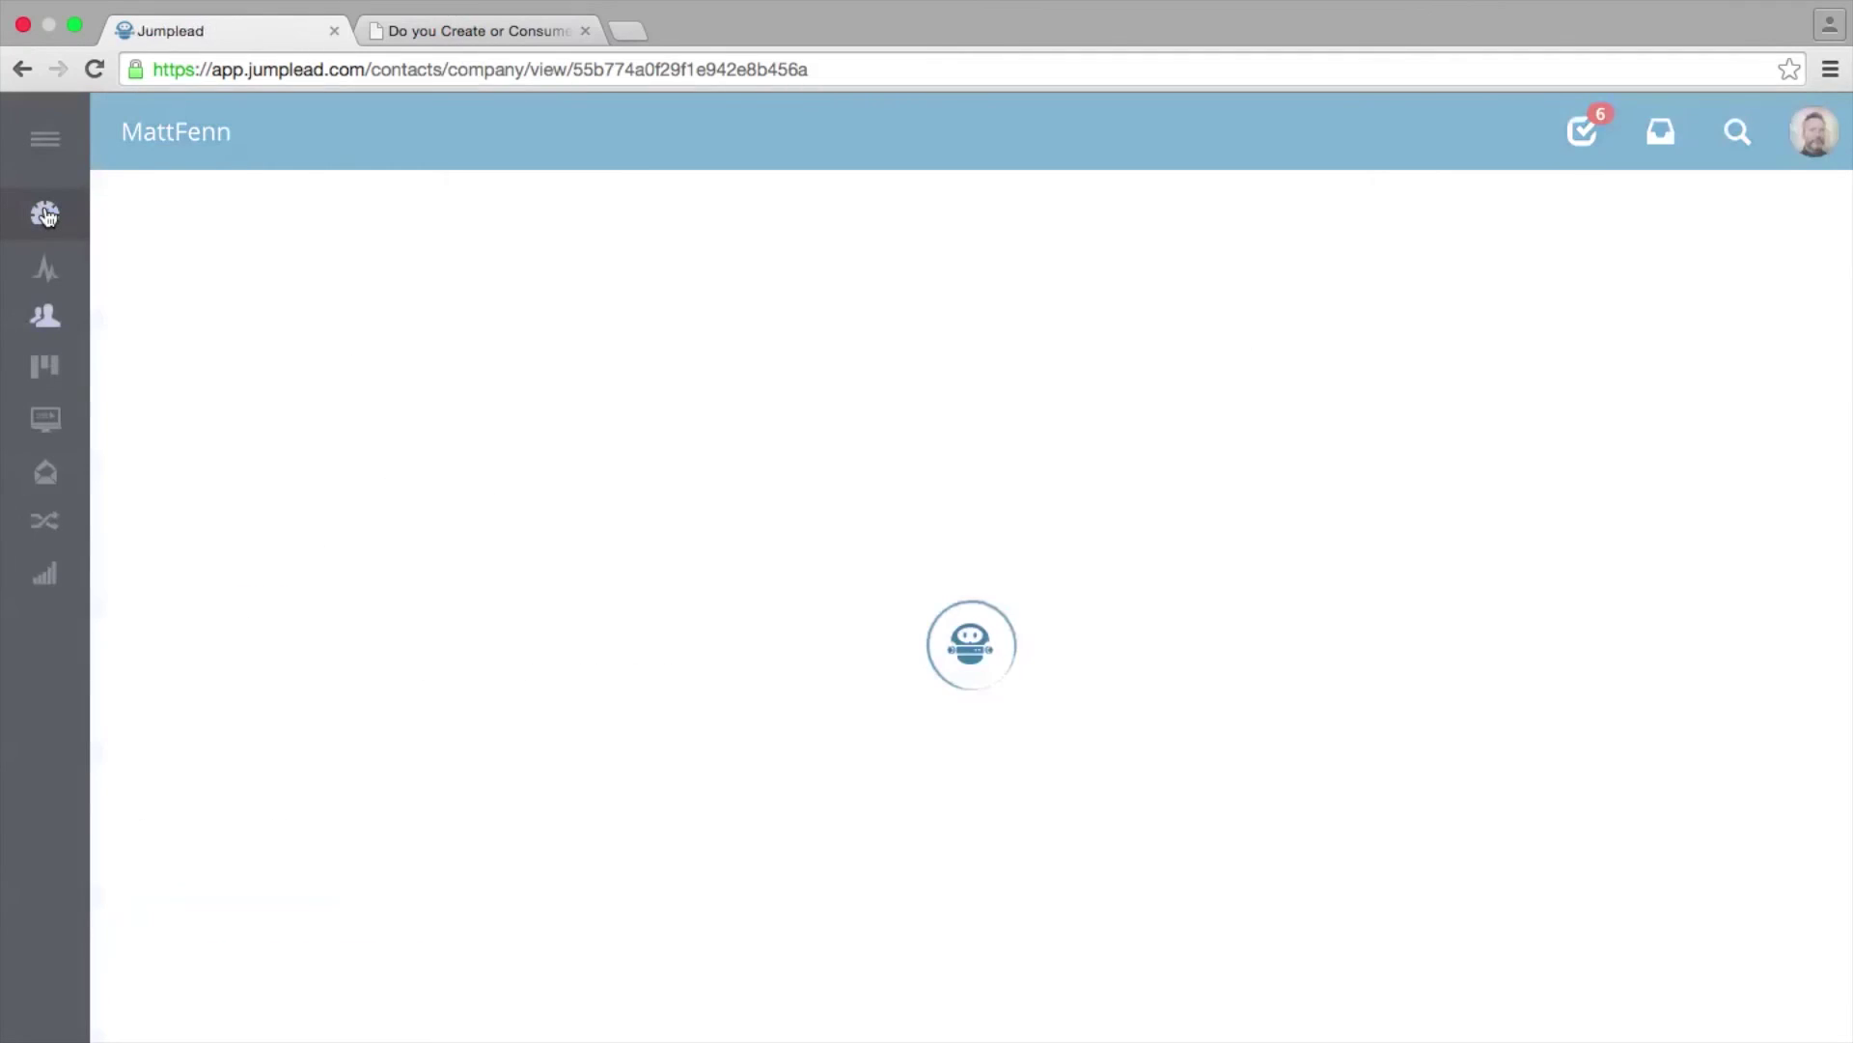